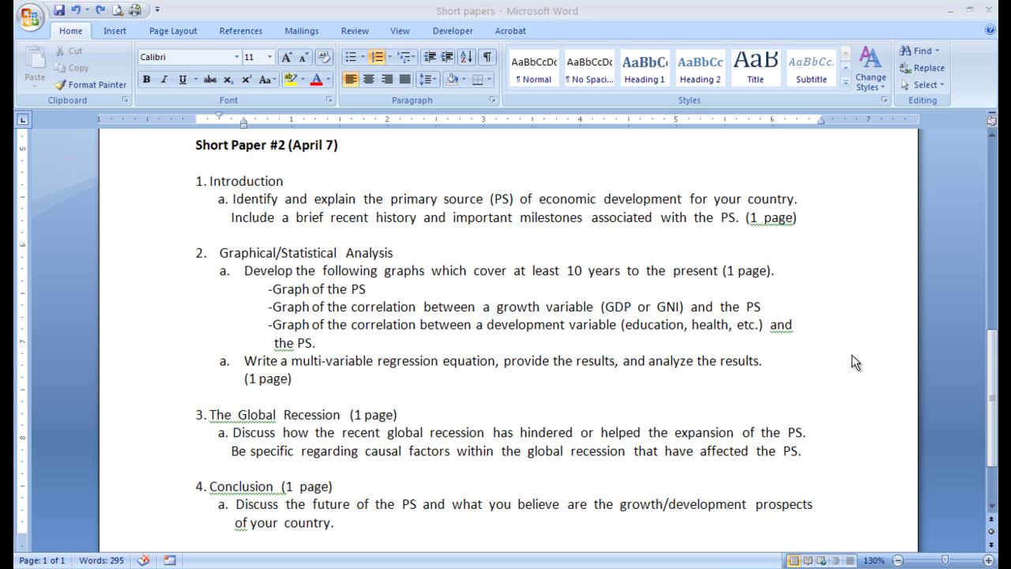
# Highlight the graph requirement and the words education and health, then go to World DataBank.
pyautogui.moveTo(272, 328); pyautogui.dragTo(443, 342)
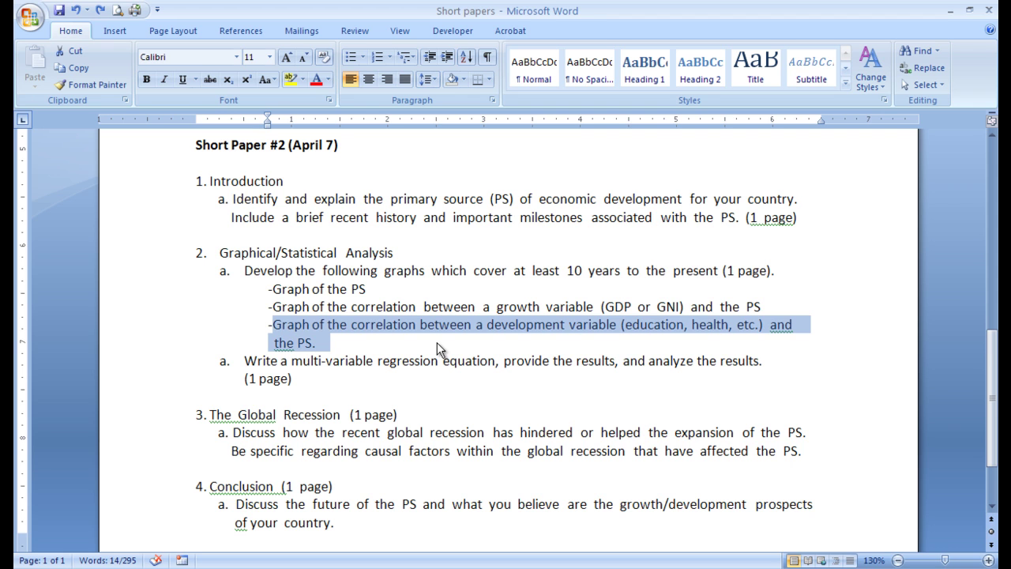
pyautogui.click(478, 345)
pyautogui.moveTo(625, 326); pyautogui.dragTo(684, 332)
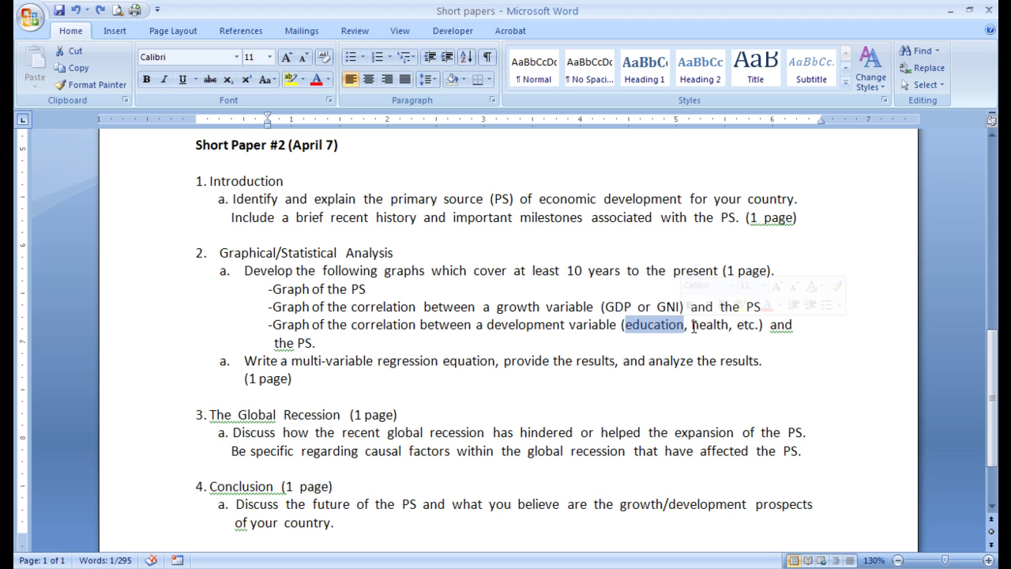
pyautogui.moveTo(692, 324); pyautogui.dragTo(728, 327)
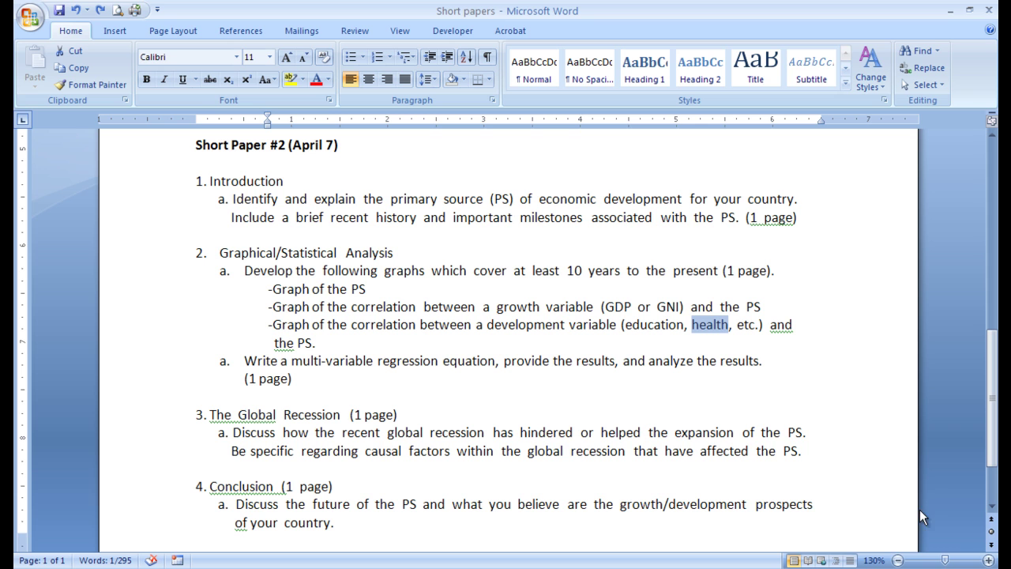
pyautogui.click(576, 562)
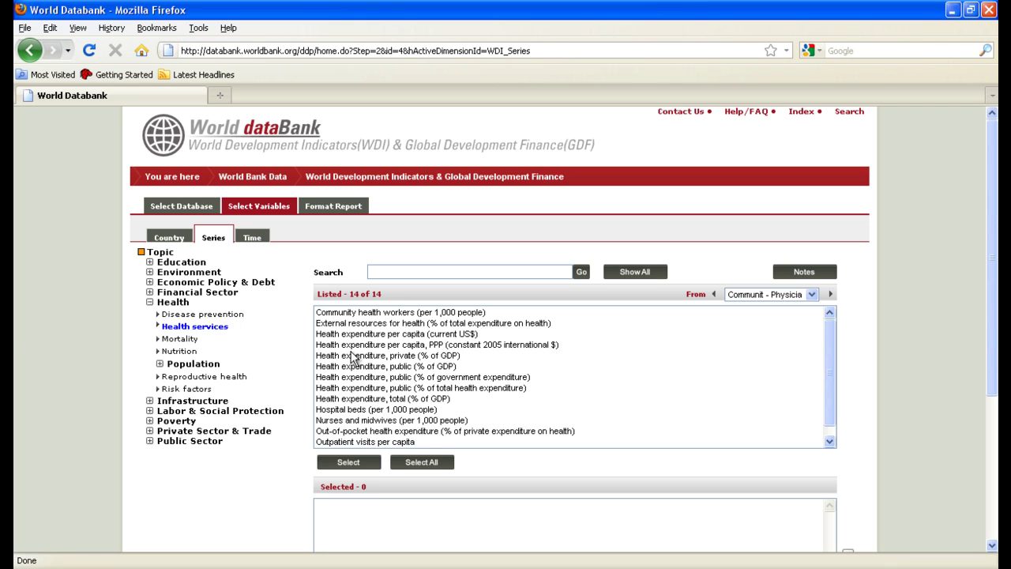
# Choose the Mortality series 'Life expectancy at birth, female (years)', then check the Ghana Test Data workbook.
pyautogui.moveTo(826, 377); pyautogui.dragTo(826, 409)
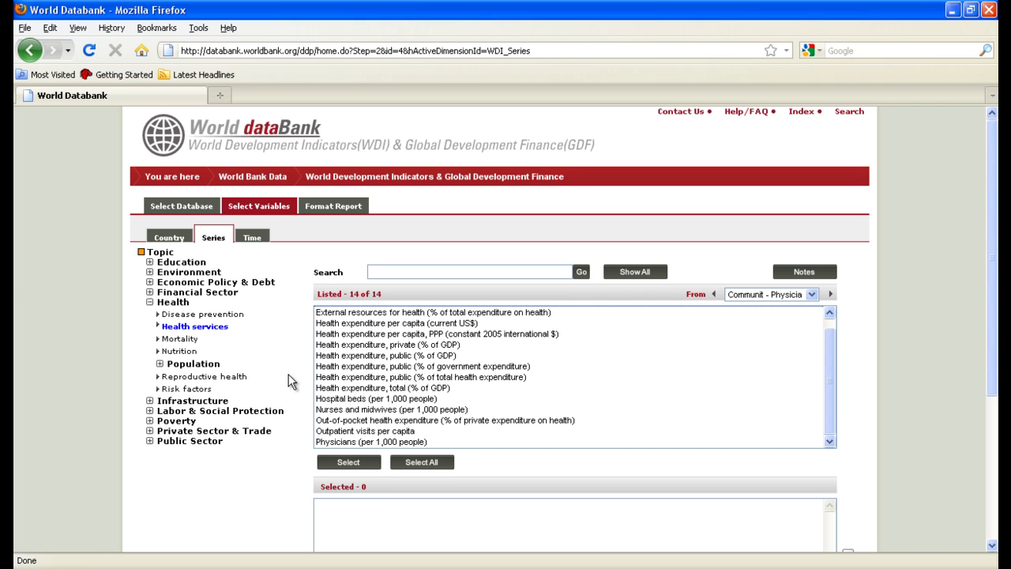
pyautogui.click(183, 339)
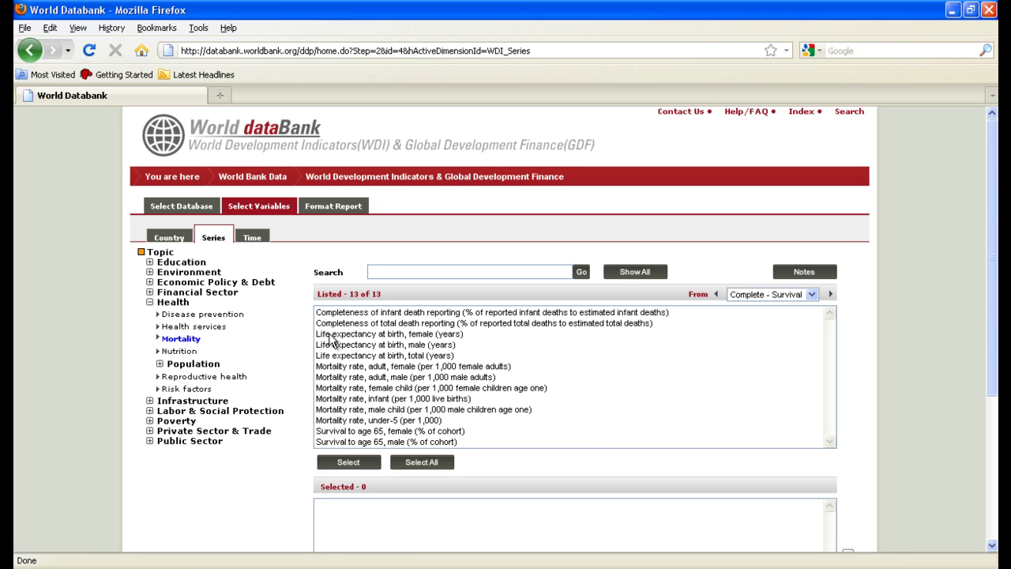
pyautogui.click(333, 335)
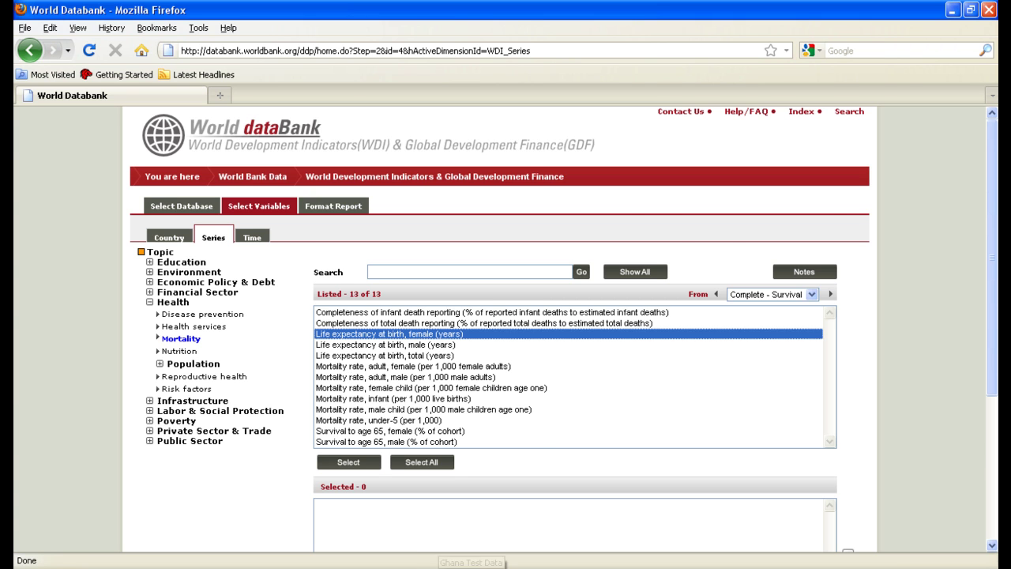
pyautogui.click(432, 562)
pyautogui.click(211, 225)
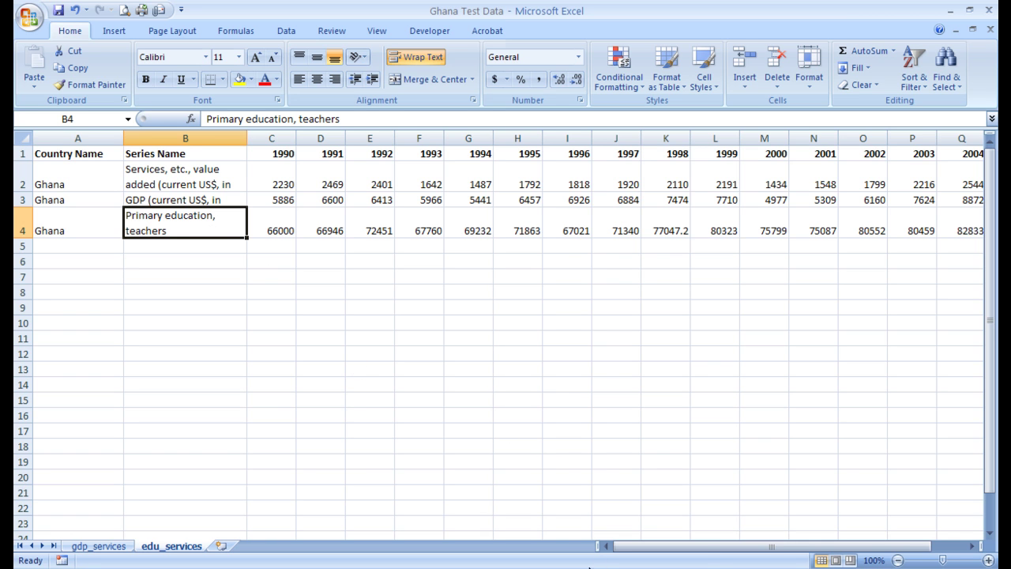
# Read the short definition of Life expectancy at birth, female in its metadata notes.
pyautogui.click(592, 564)
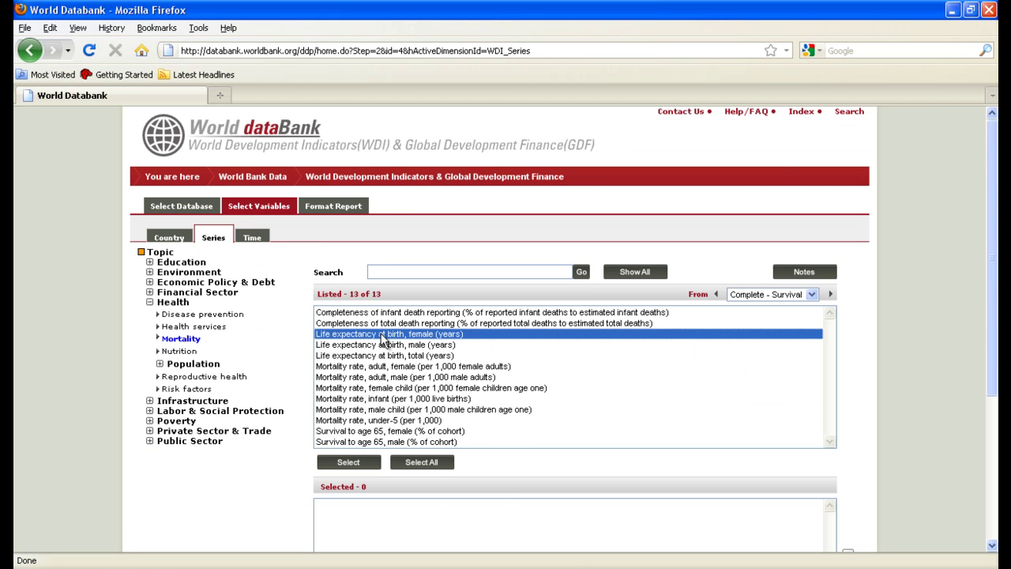
pyautogui.click(788, 277)
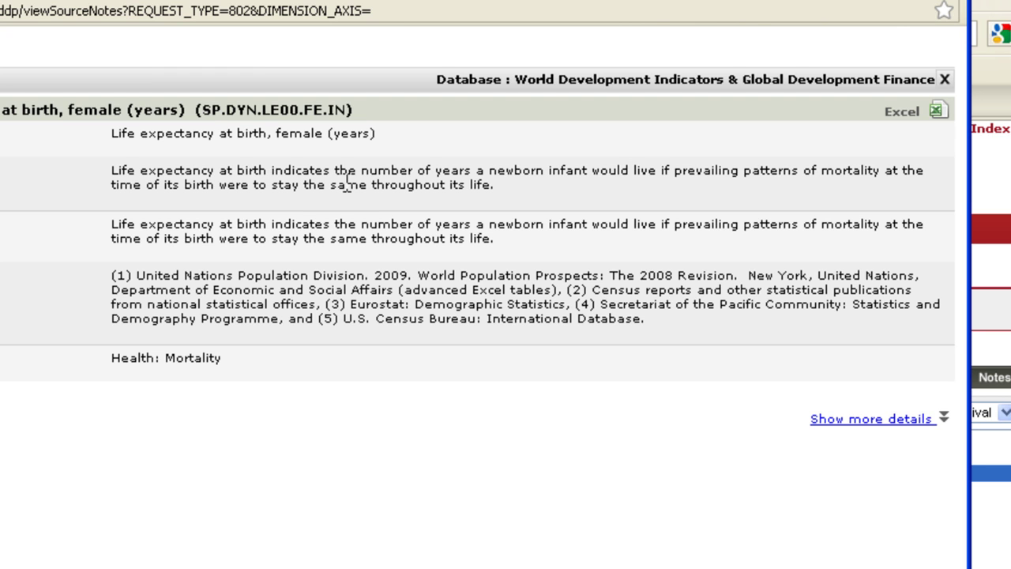
pyautogui.moveTo(110, 170); pyautogui.dragTo(522, 190)
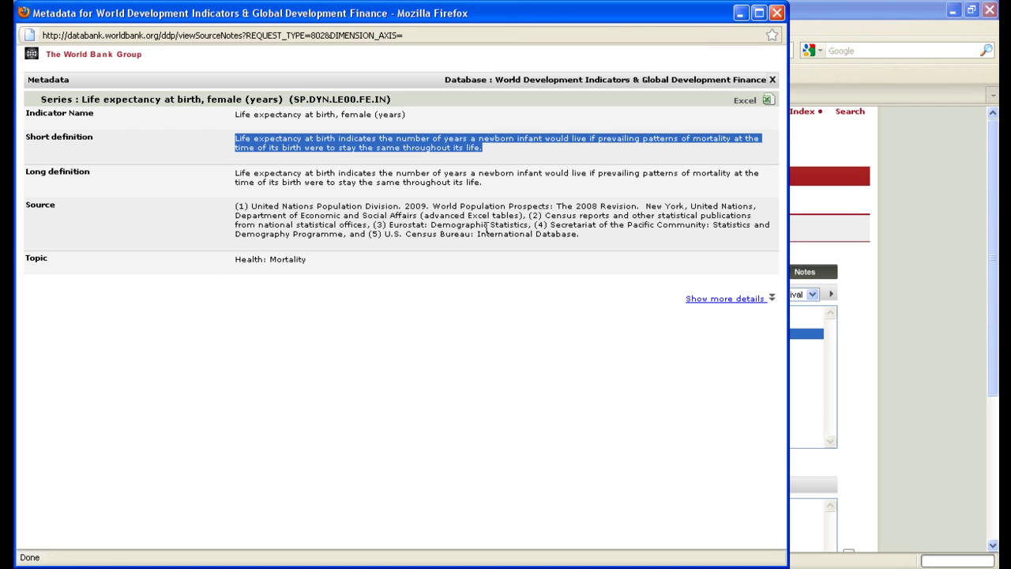
pyautogui.click(776, 13)
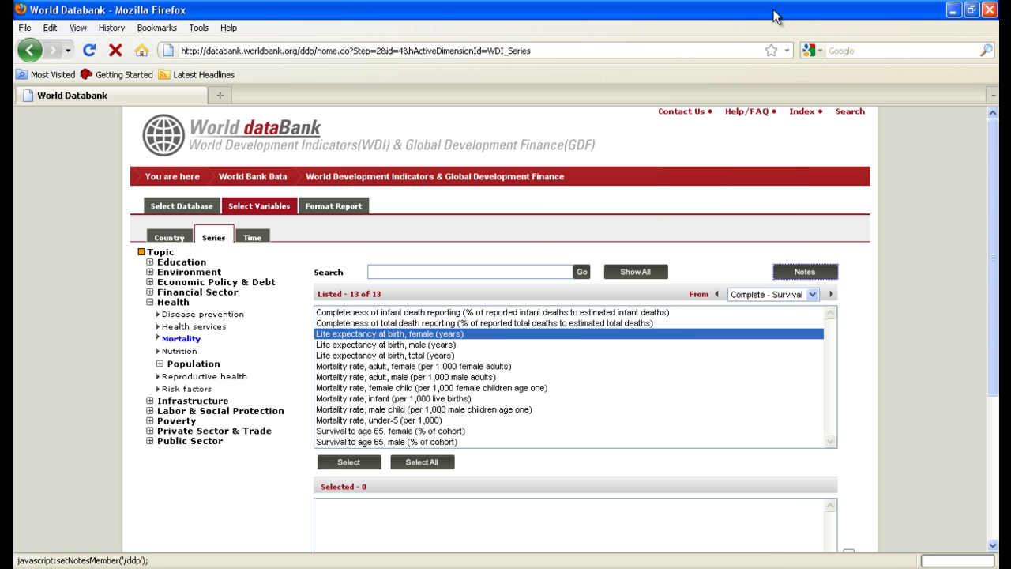
pyautogui.hotkey('alt', 'Tab')
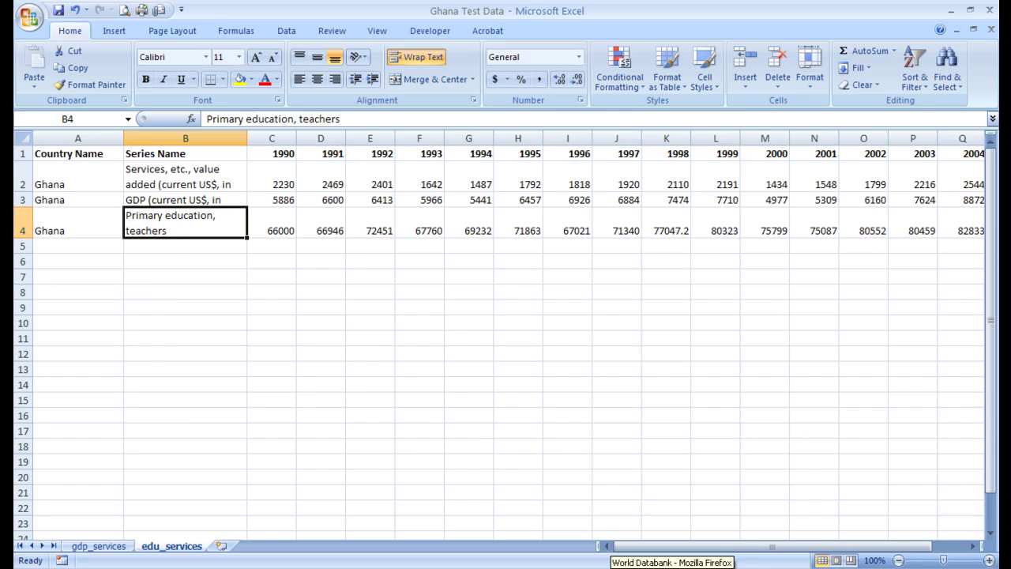
pyautogui.click(673, 561)
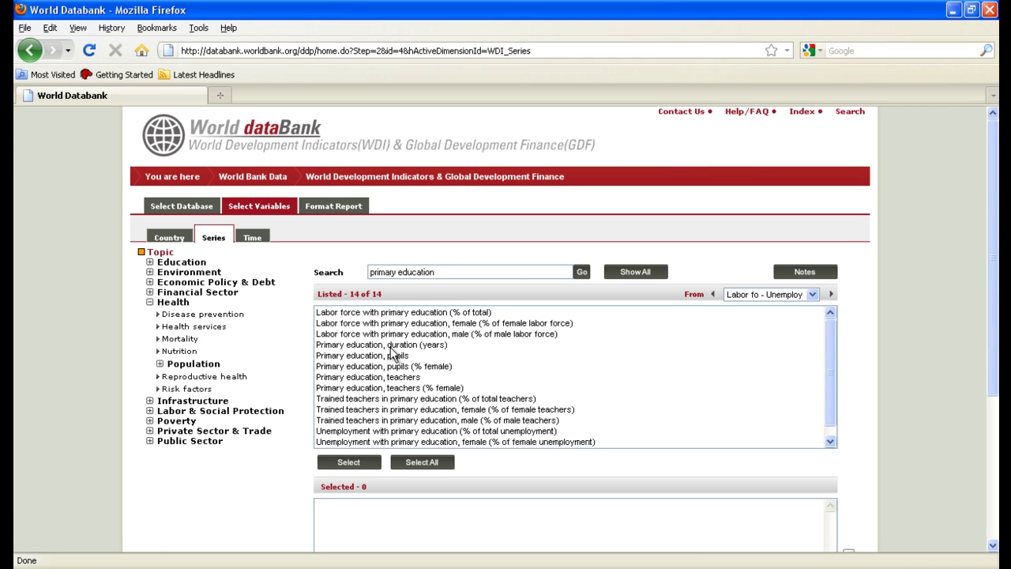
# Highlight the short definition of 'Primary education, teachers' in its metadata notes, then return to Excel.
pyautogui.click(380, 376)
pyautogui.click(800, 274)
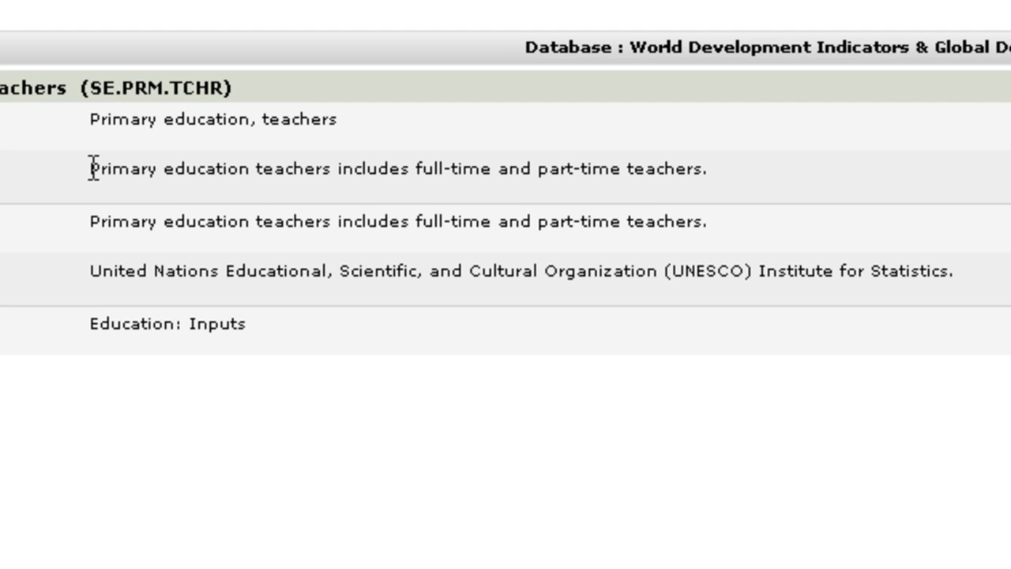
pyautogui.moveTo(235, 137); pyautogui.dragTo(356, 143)
pyautogui.moveTo(341, 180); pyautogui.dragTo(733, 187)
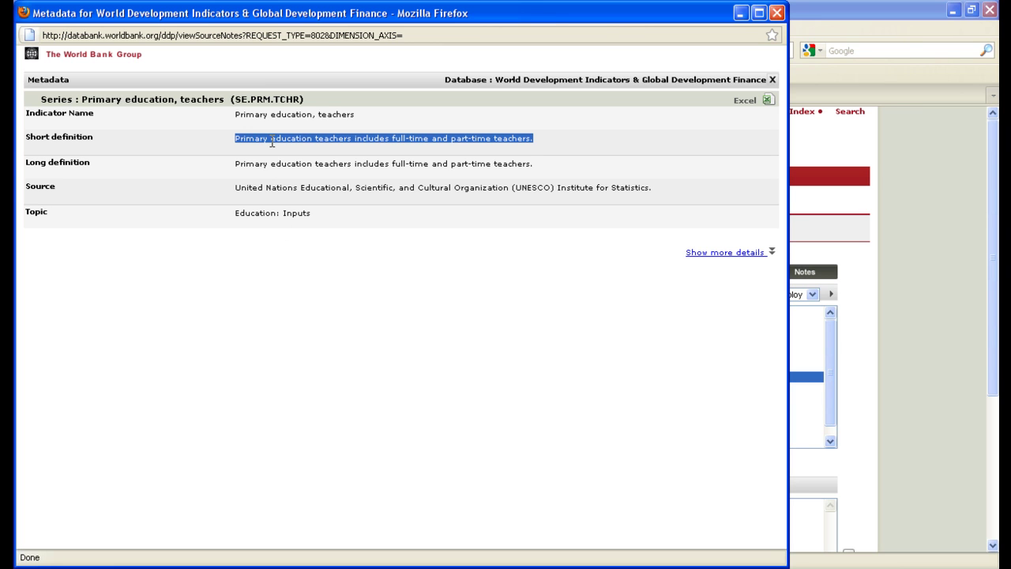
pyautogui.click(777, 13)
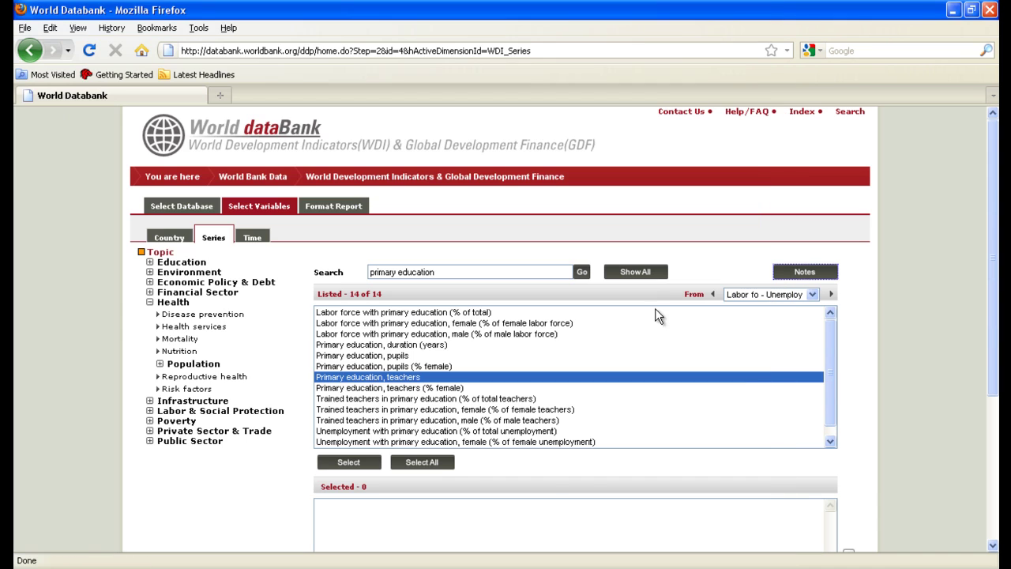
pyautogui.click(466, 567)
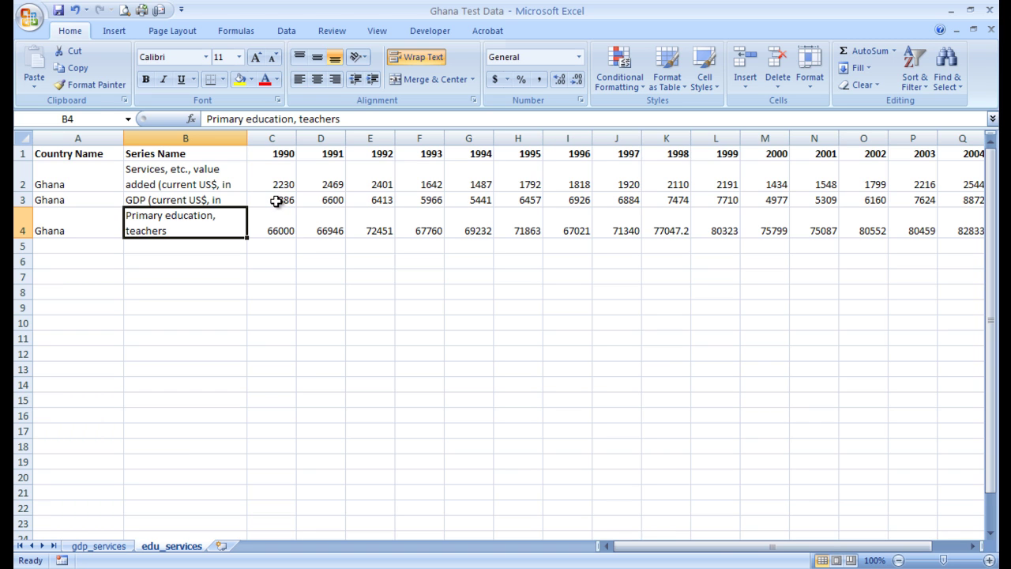
# Delete row 3, the GDP (current US$) series, from the edu_services sheet.
pyautogui.click(192, 173)
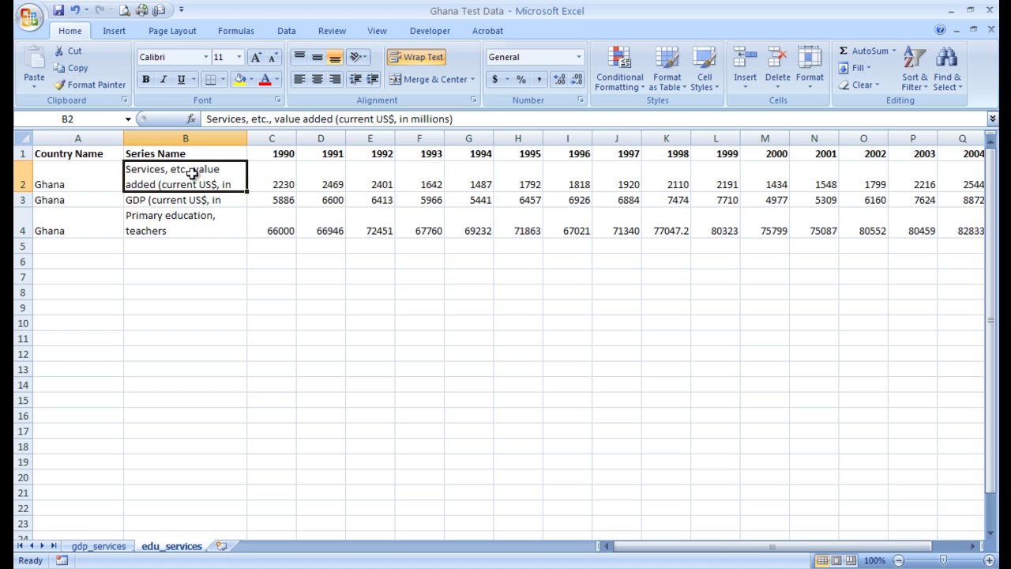
pyautogui.click(174, 239)
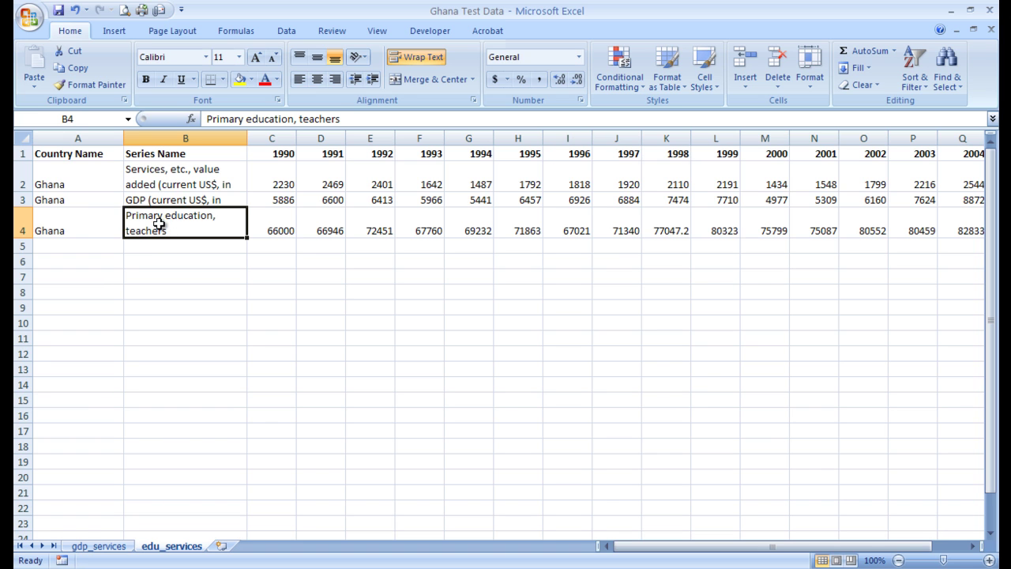
pyautogui.click(22, 200)
pyautogui.rightClick(22, 200)
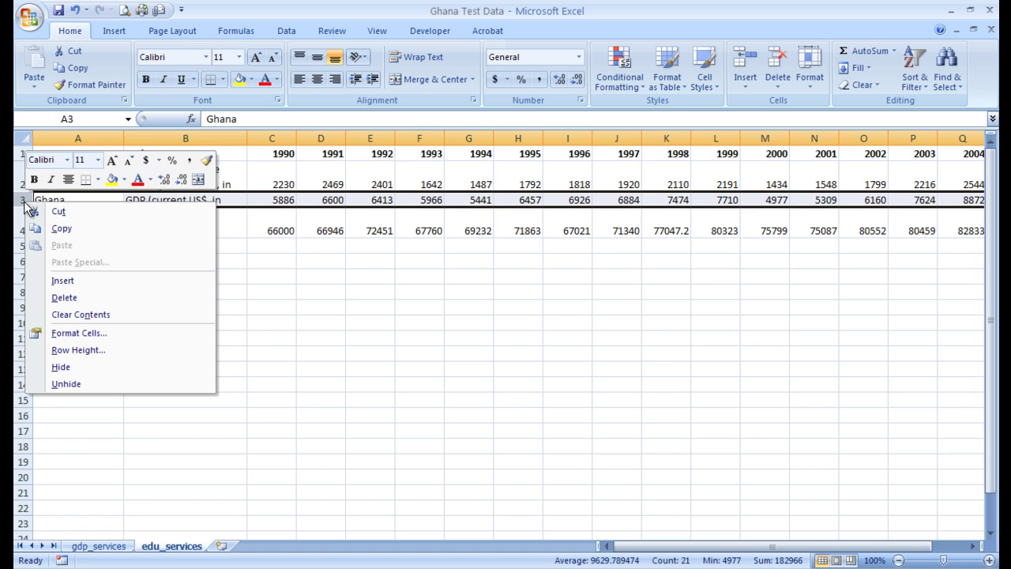
pyautogui.click(56, 295)
pyautogui.click(284, 311)
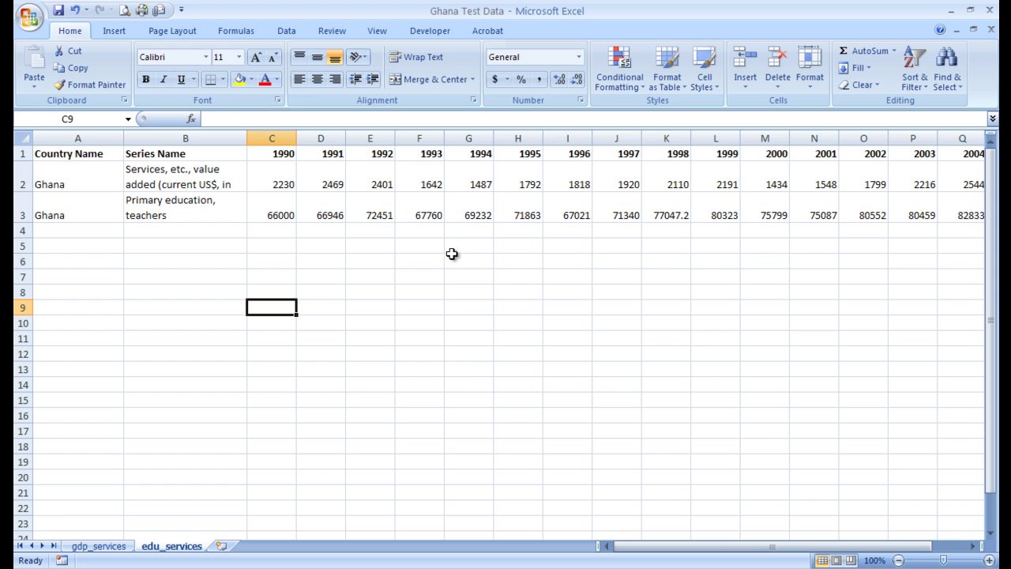
# Insert a basic 2-D line chart of the services and primary-teachers data.
pyautogui.moveTo(180, 153); pyautogui.dragTo(891, 203)
pyautogui.click(114, 32)
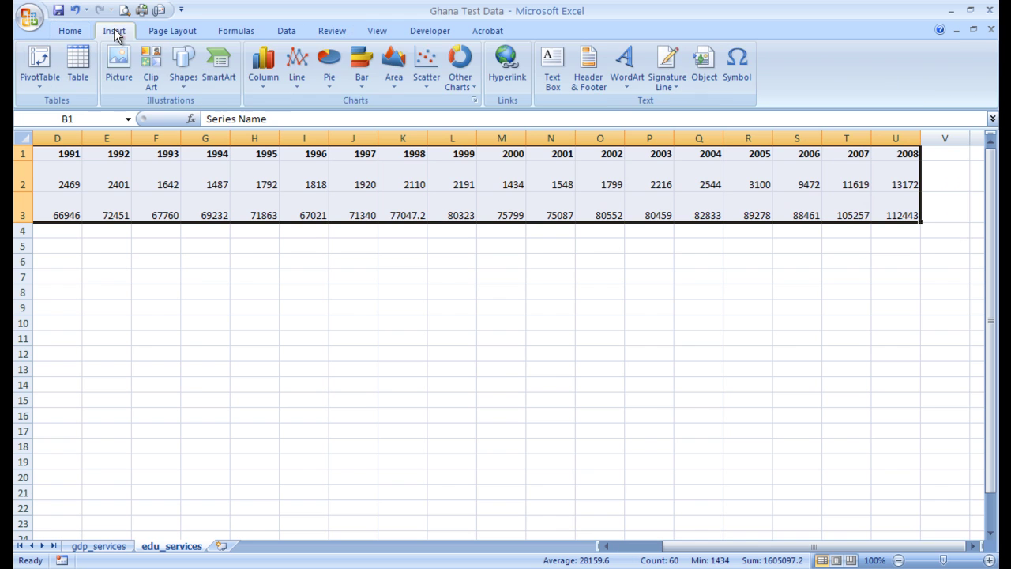
pyautogui.click(289, 81)
pyautogui.click(305, 134)
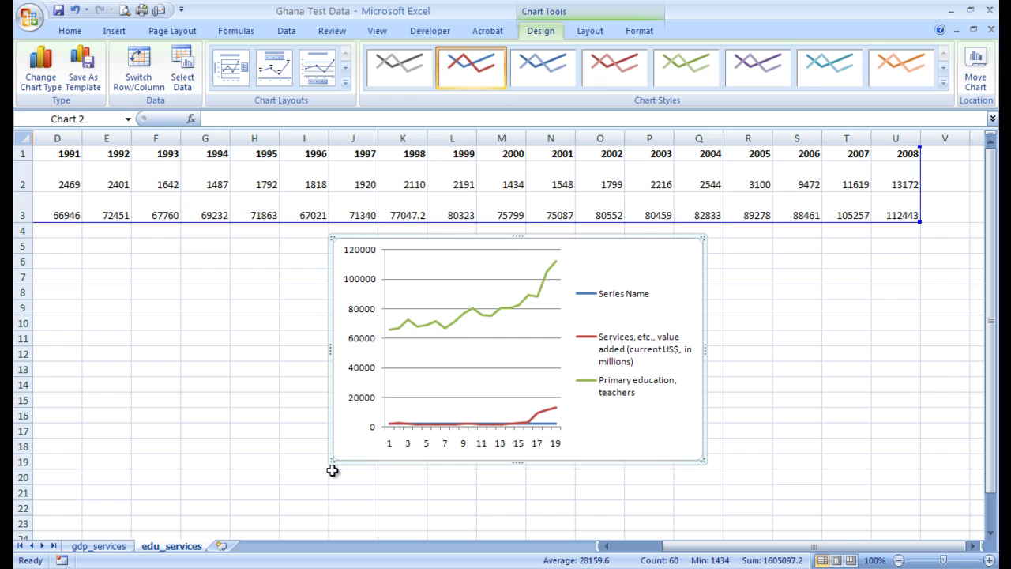
# Remove the empty Series Name series and use C1:U1 as the horizontal axis labels.
pyautogui.click(182, 75)
pyautogui.click(241, 381)
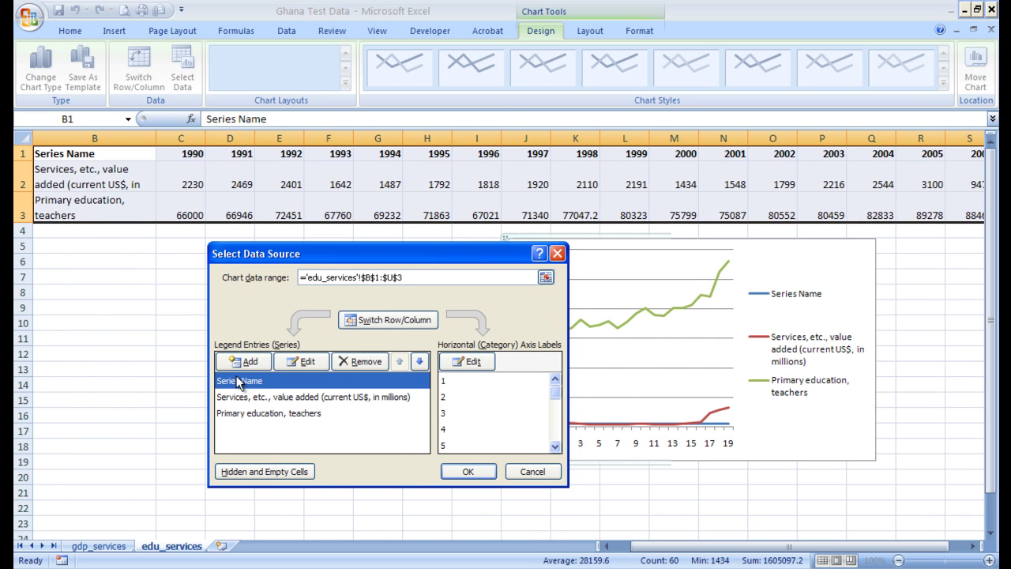
pyautogui.click(344, 364)
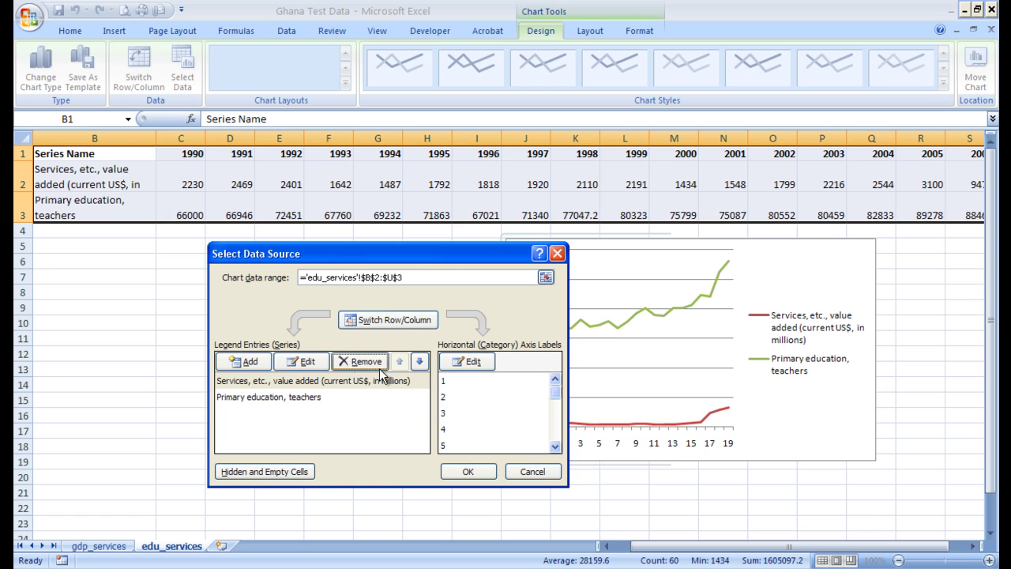
pyautogui.click(454, 365)
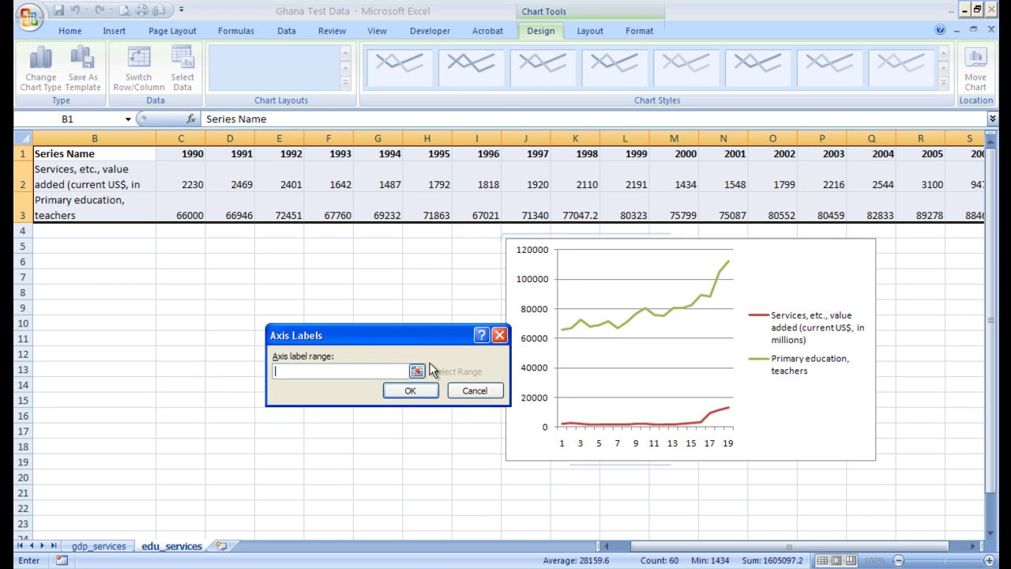
pyautogui.moveTo(192, 153); pyautogui.dragTo(907, 151)
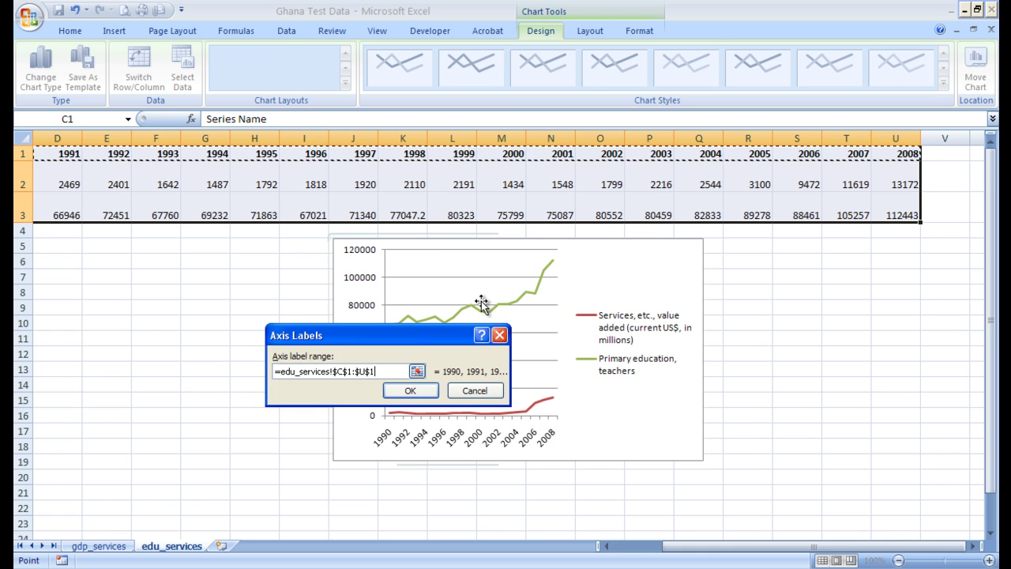
pyautogui.click(411, 391)
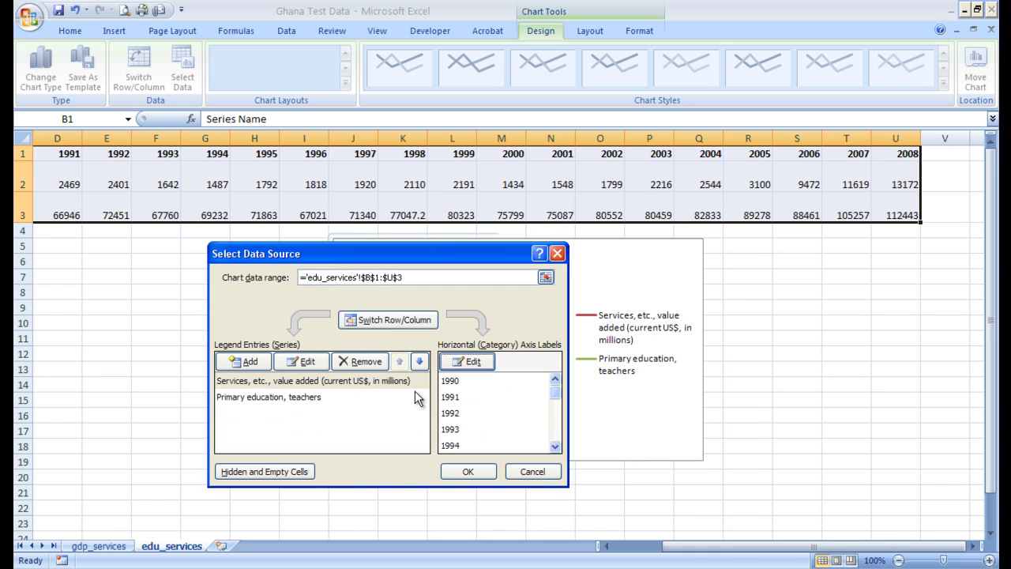
pyautogui.click(468, 471)
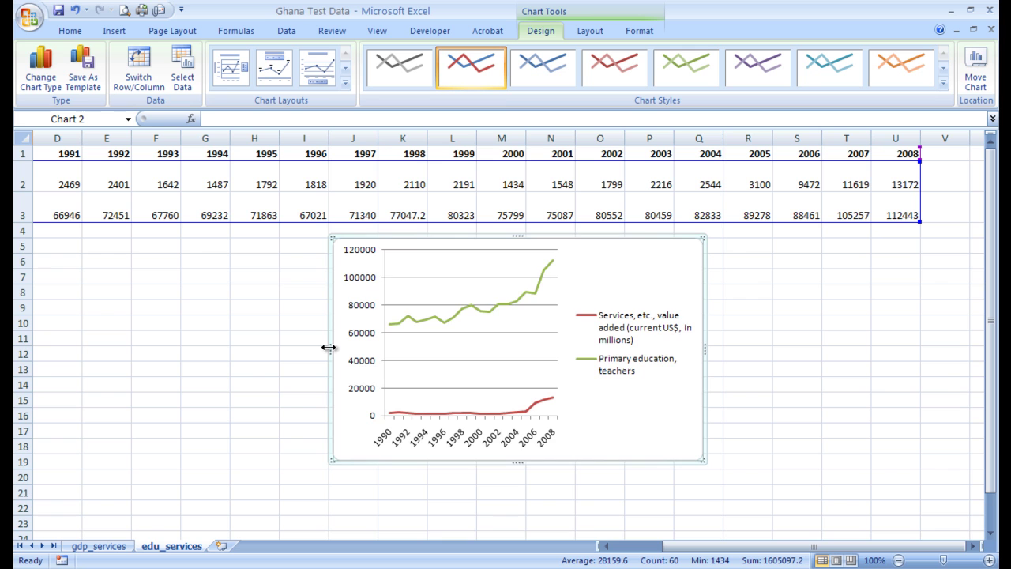
pyautogui.moveTo(328, 347); pyautogui.dragTo(240, 344)
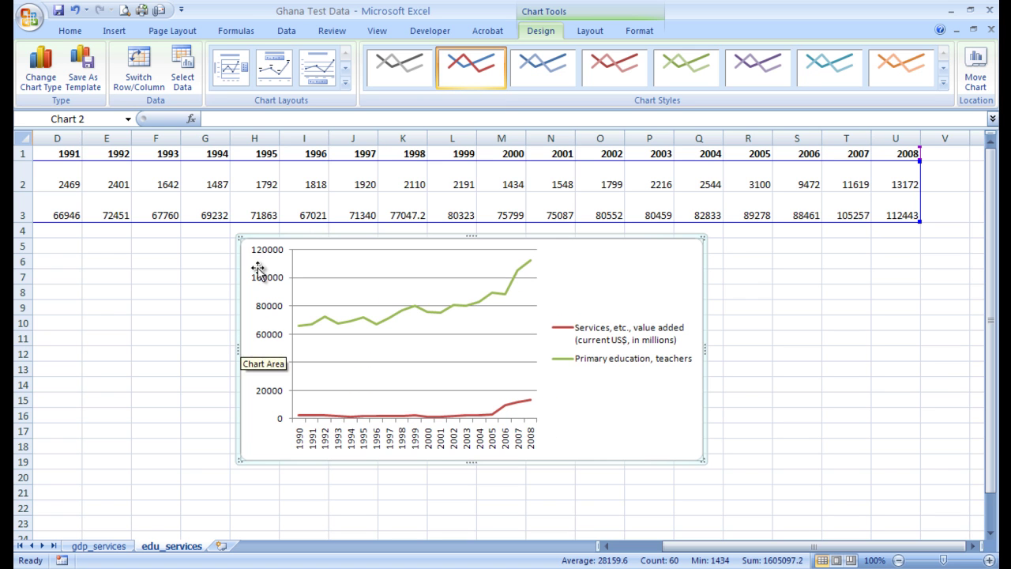
# Add the title 'Ghana, 1990 - 2008' above the chart.
pyautogui.click(588, 33)
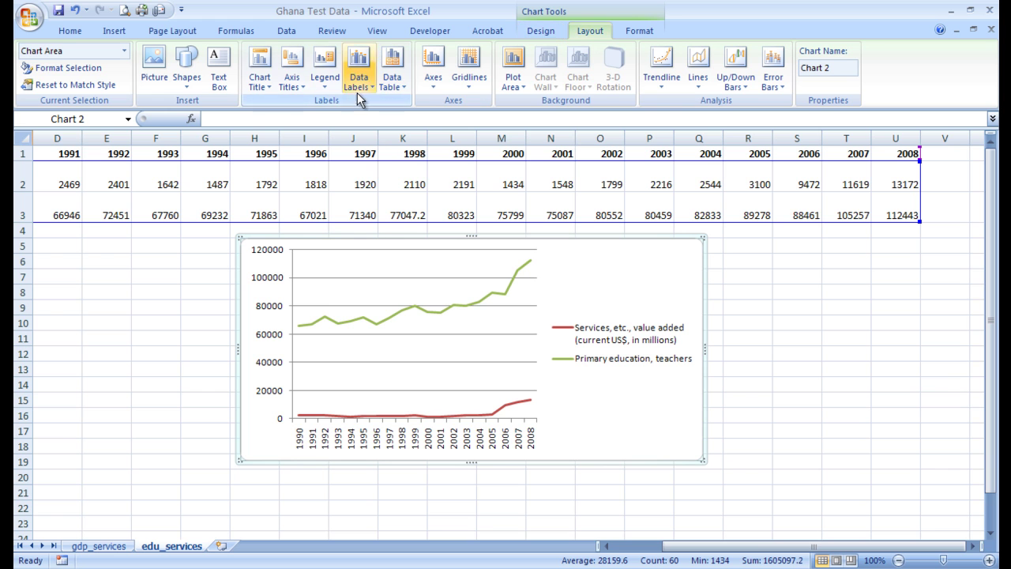
pyautogui.click(259, 77)
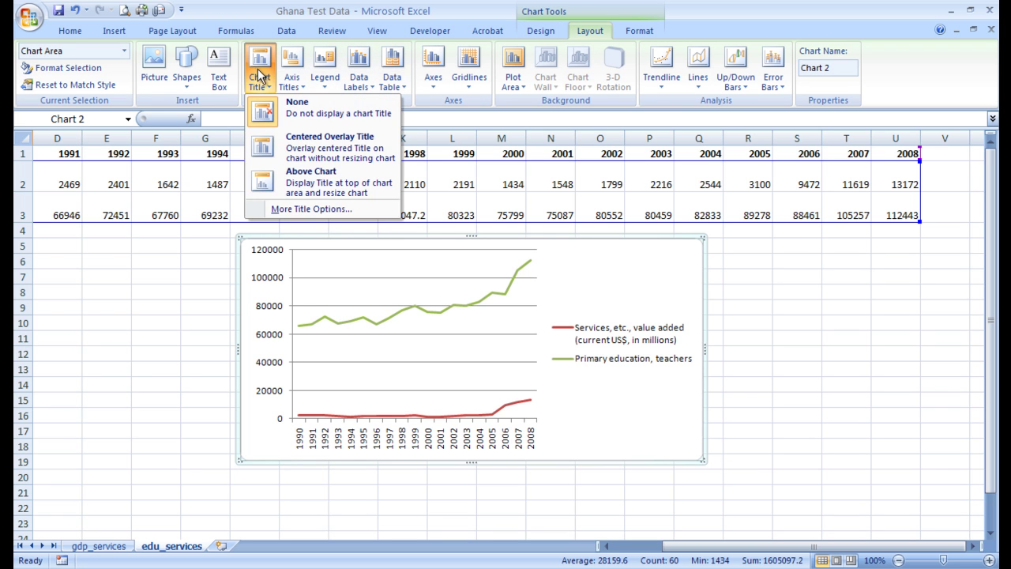
pyautogui.click(309, 182)
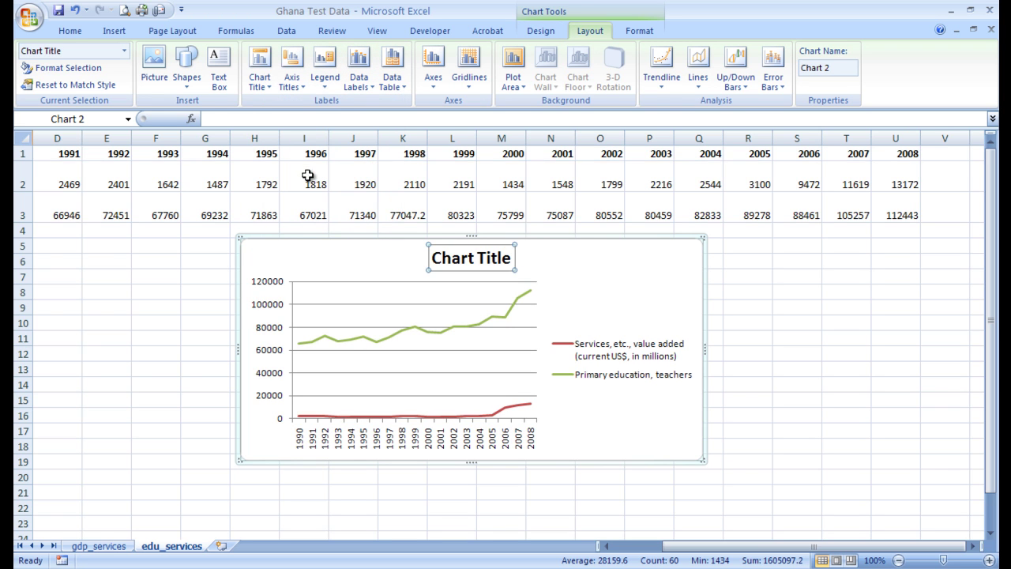
pyautogui.moveTo(432, 257); pyautogui.dragTo(513, 257)
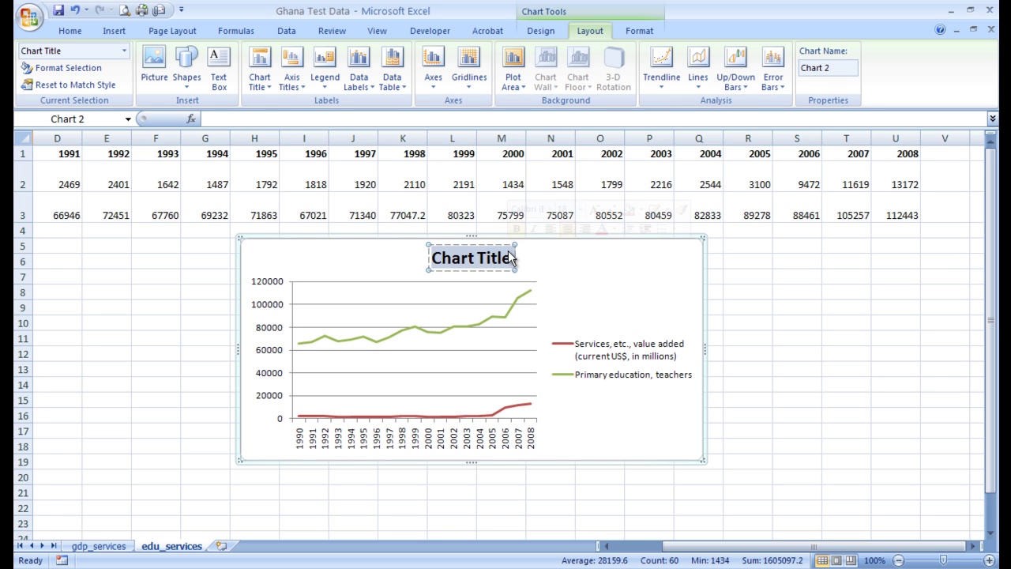
pyautogui.write('Ghana')
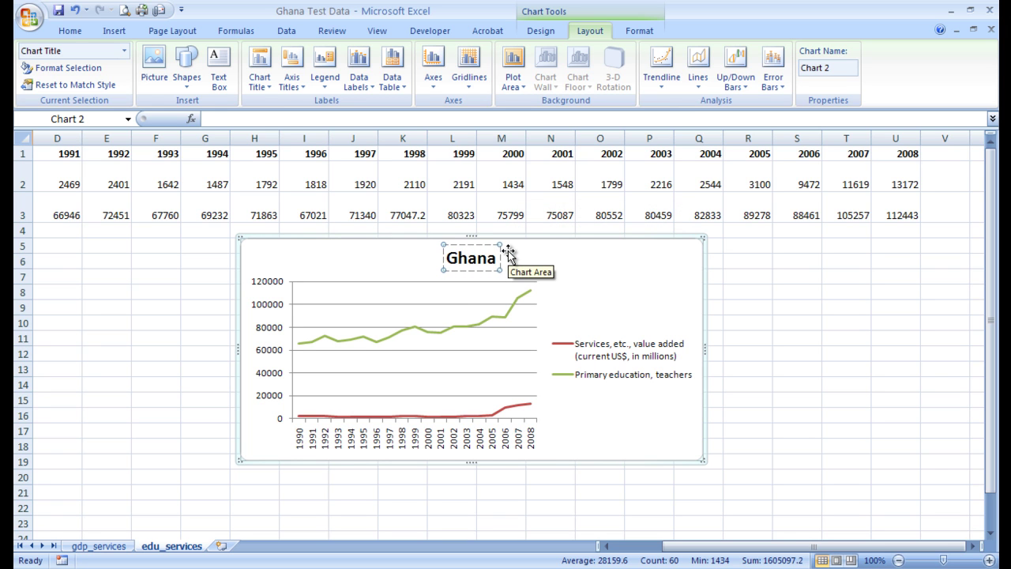
pyautogui.write(', 199')
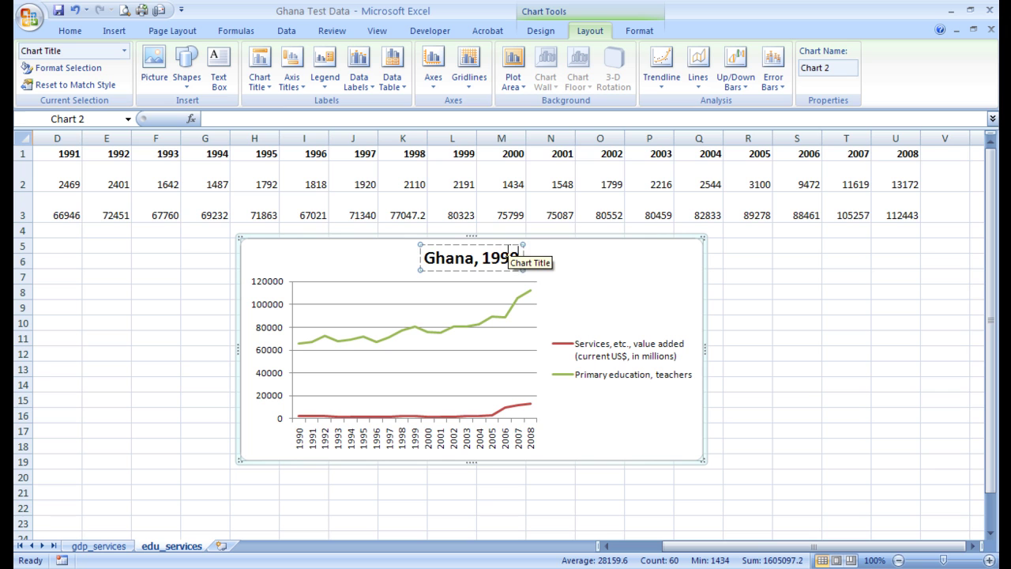
pyautogui.write('0 - 200')
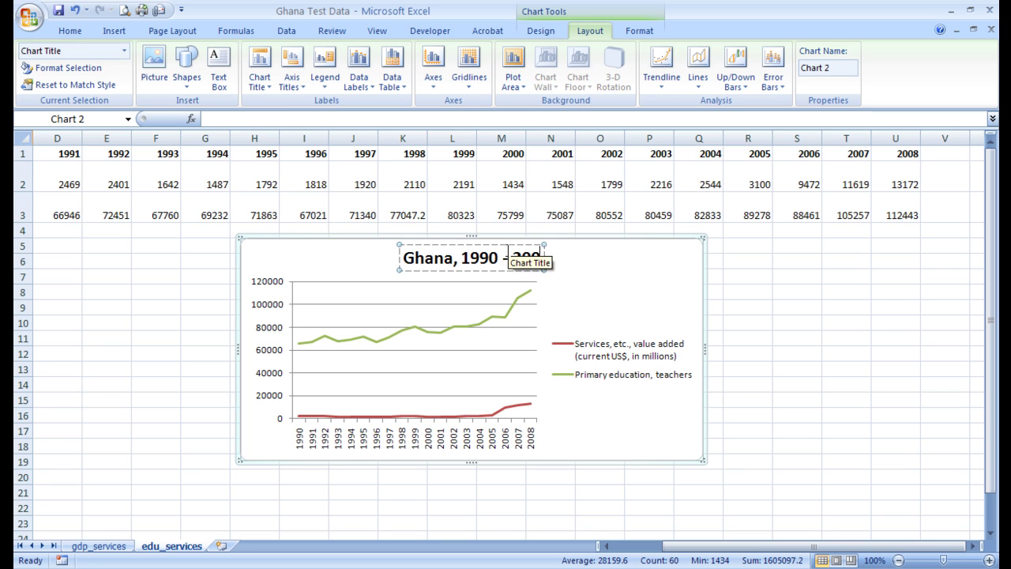
pyautogui.write('8')
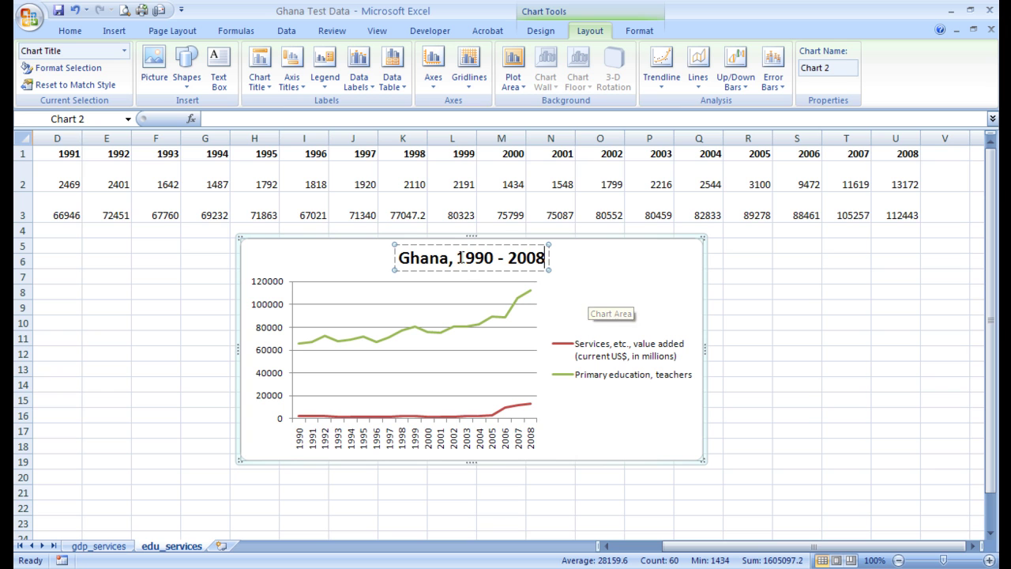
pyautogui.click(583, 295)
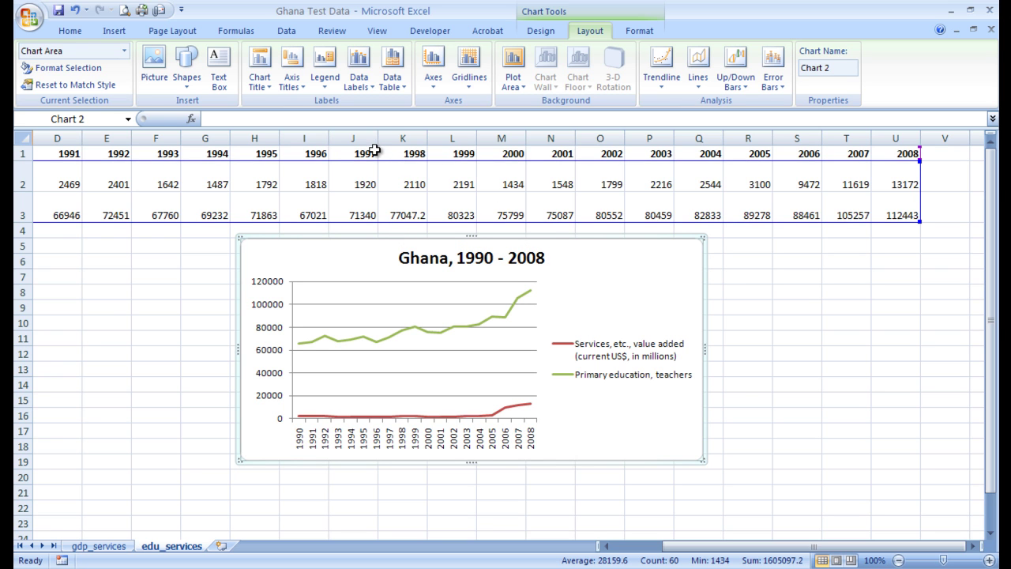
# Show the chart legend at the bottom, below the year labels.
pyautogui.click(325, 70)
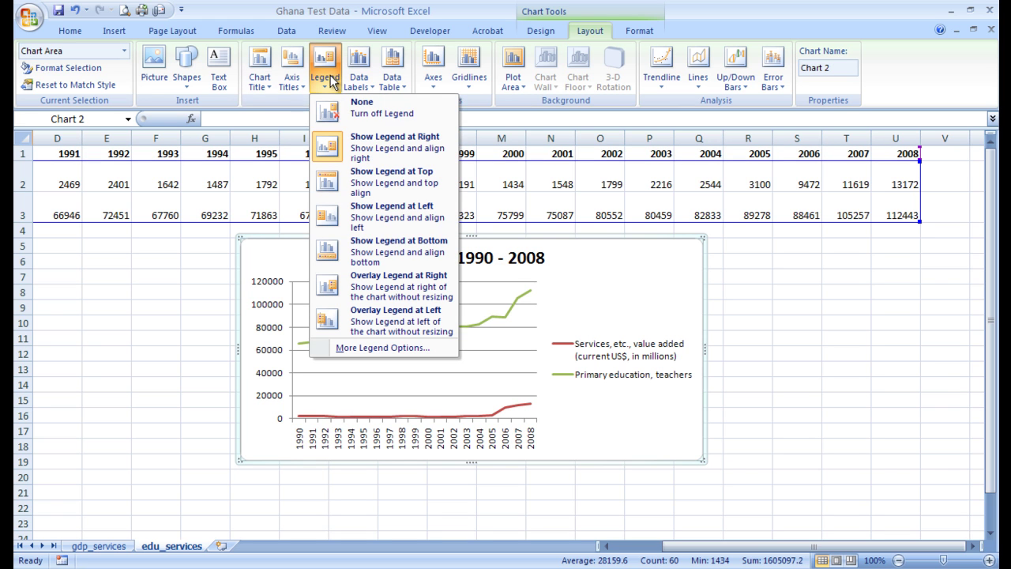
pyautogui.click(375, 259)
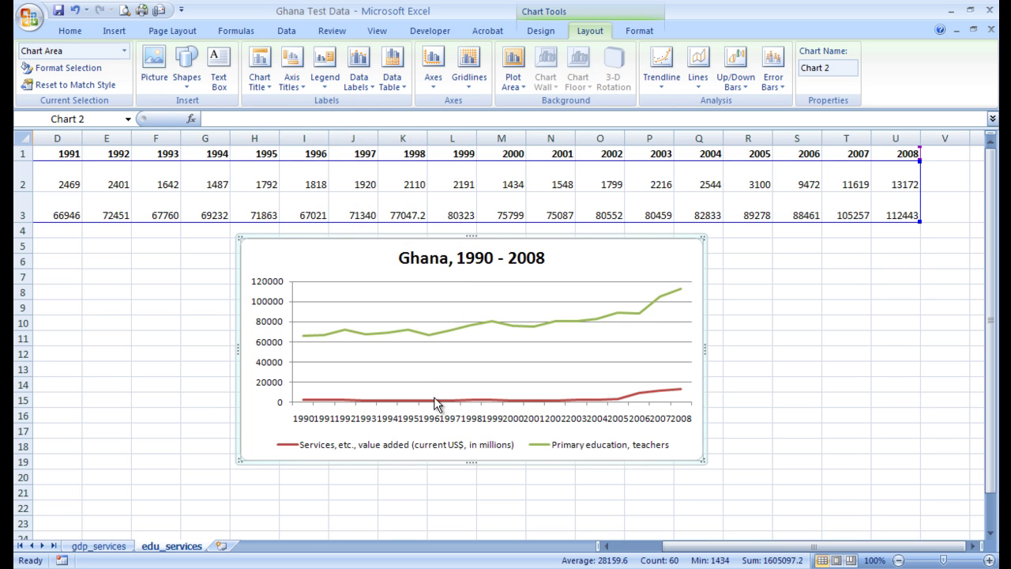
pyautogui.click(410, 447)
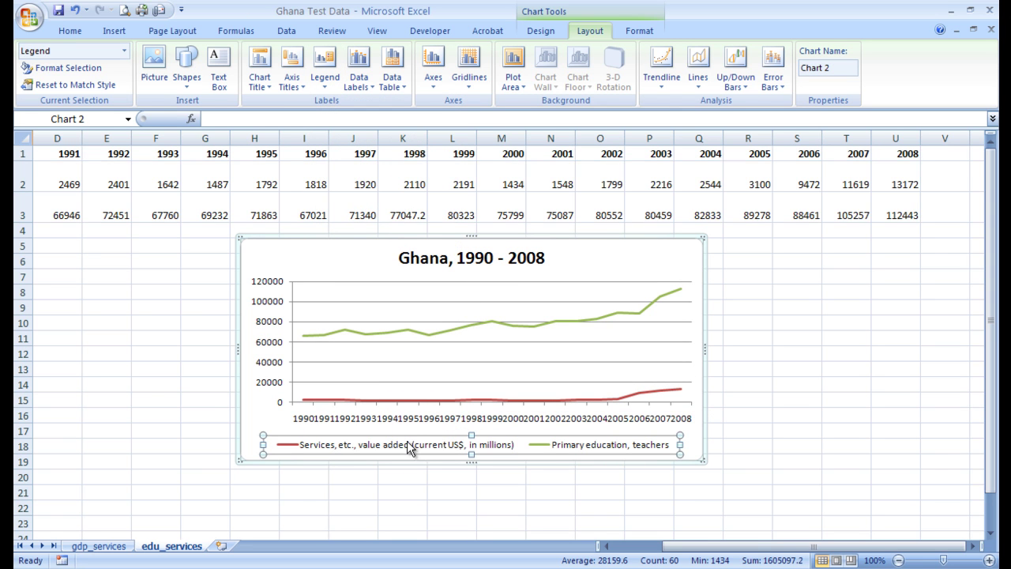
# Add a horizontal vertical-axis title reading 'Primary Education' on a single line.
pyautogui.click(297, 70)
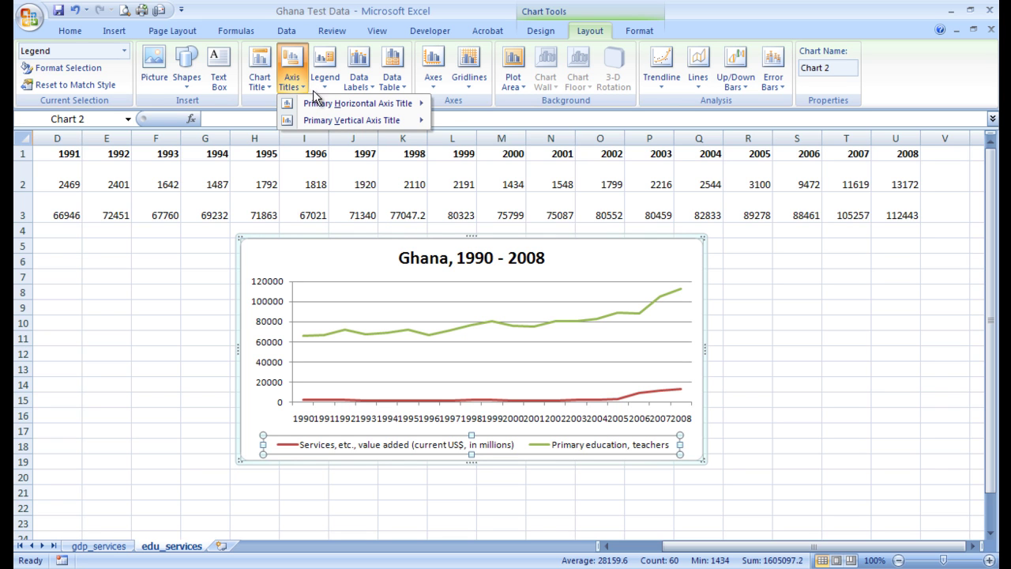
pyautogui.moveTo(369, 120)
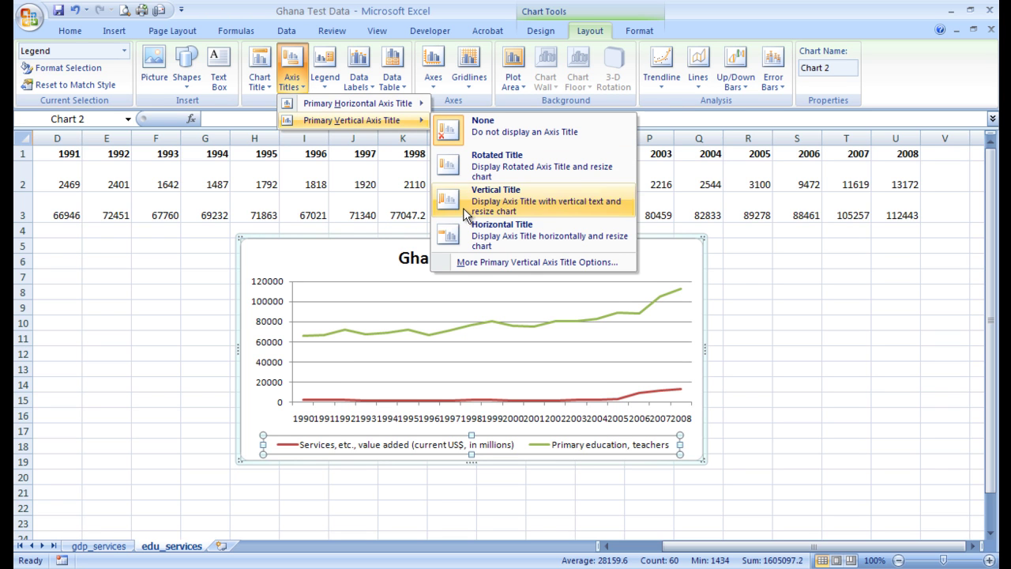
pyautogui.click(466, 231)
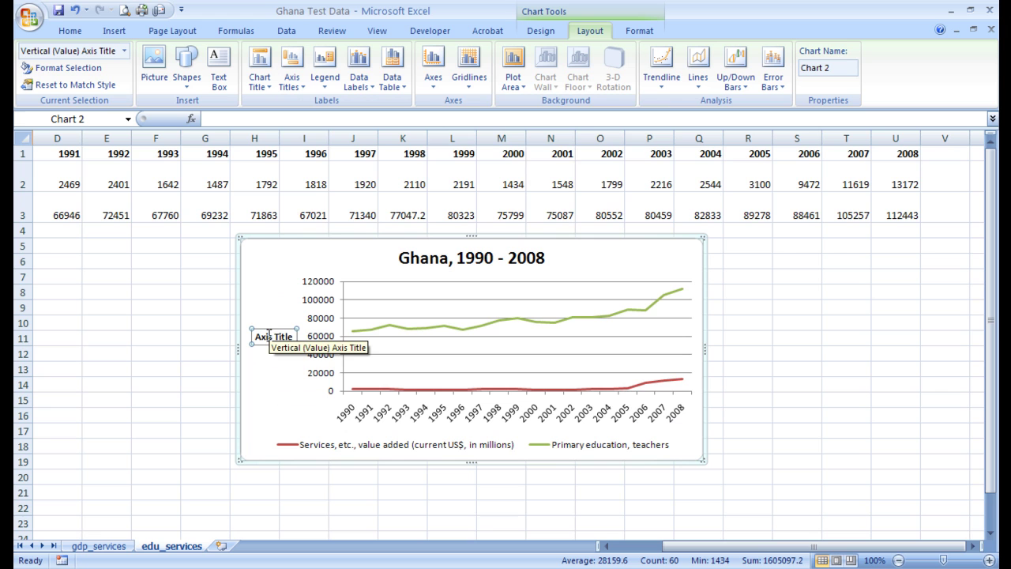
pyautogui.click(272, 337)
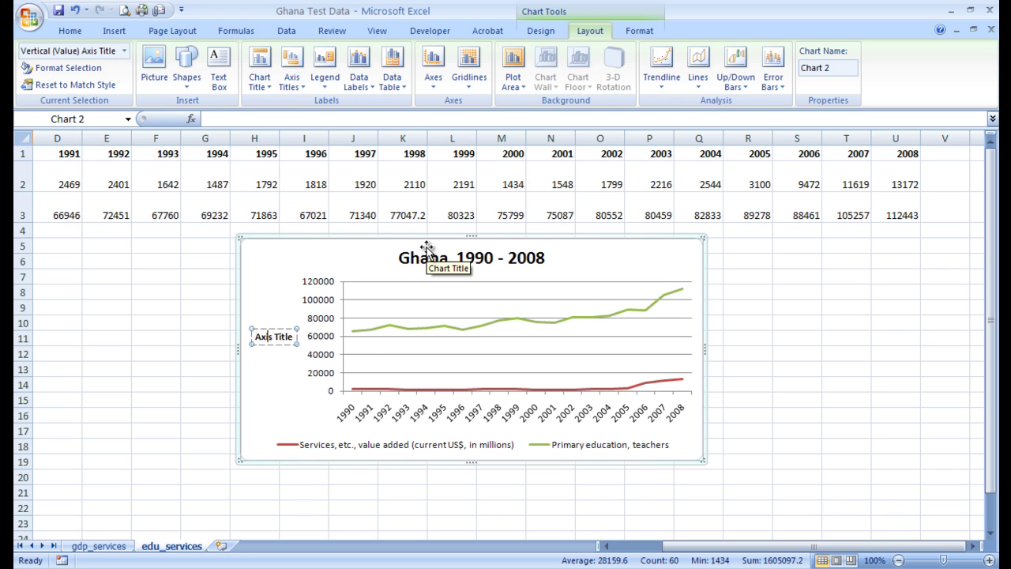
pyautogui.press('Delete')
pyautogui.press('Delete')
pyautogui.press('Delete')
pyautogui.press('Delete')
pyautogui.press('Delete')
pyautogui.press('Delete')
pyautogui.press('Delete')
pyautogui.press('Delete')
pyautogui.press('Delete')
pyautogui.press('Delete')
pyautogui.write('Prima')
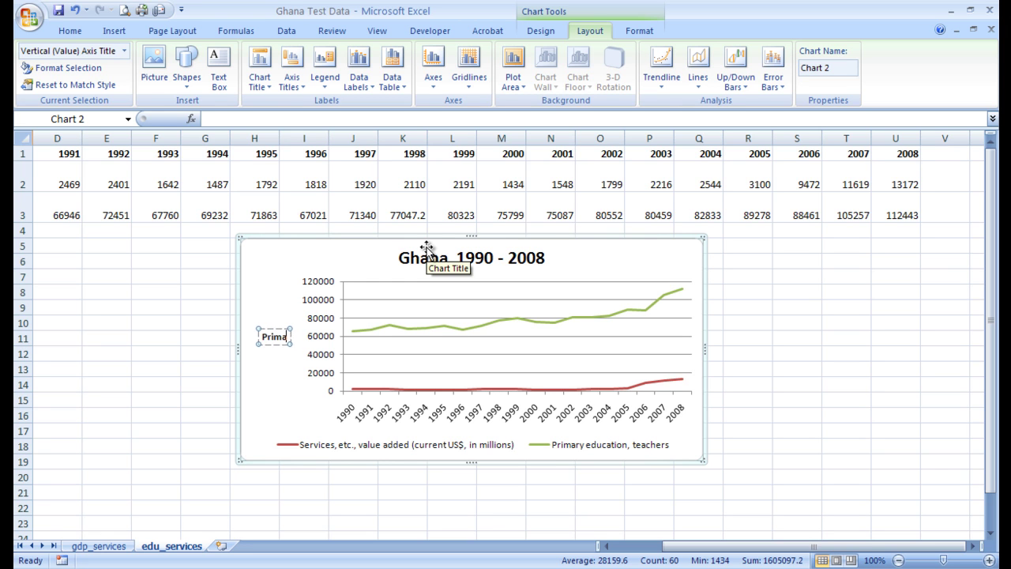
pyautogui.write('ry Educat')
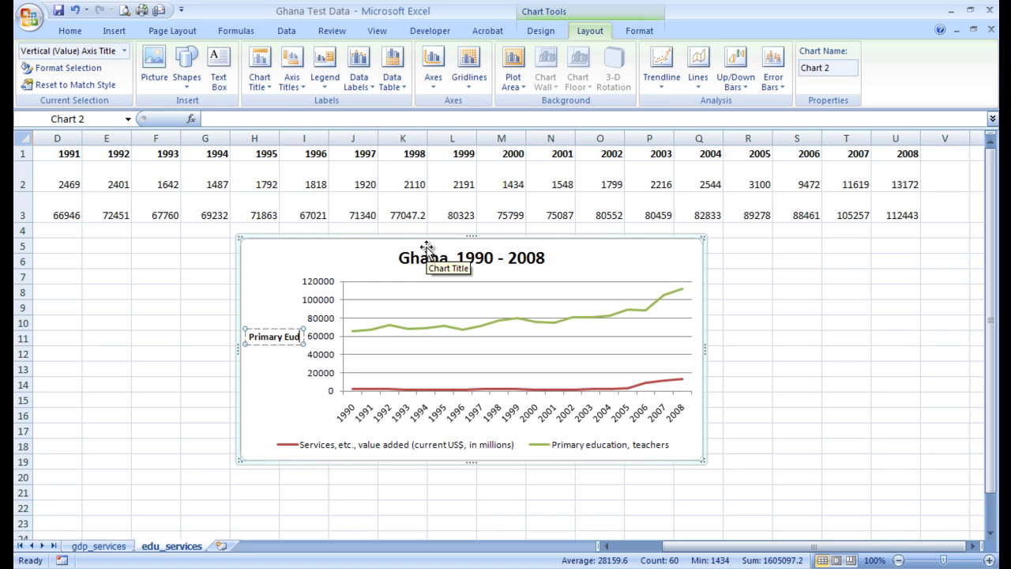
pyautogui.write('ion')
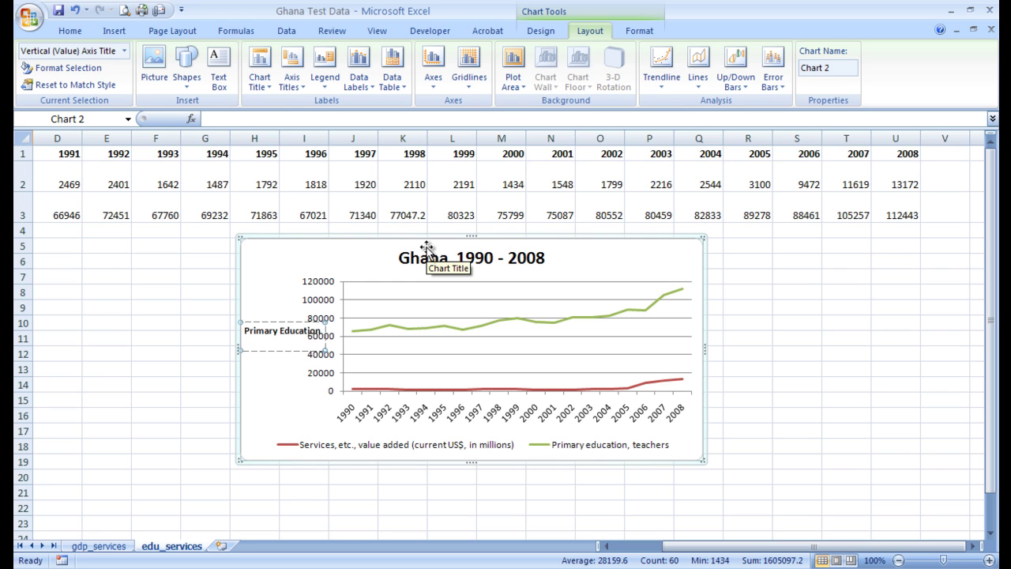
pyautogui.press('BackSpace')
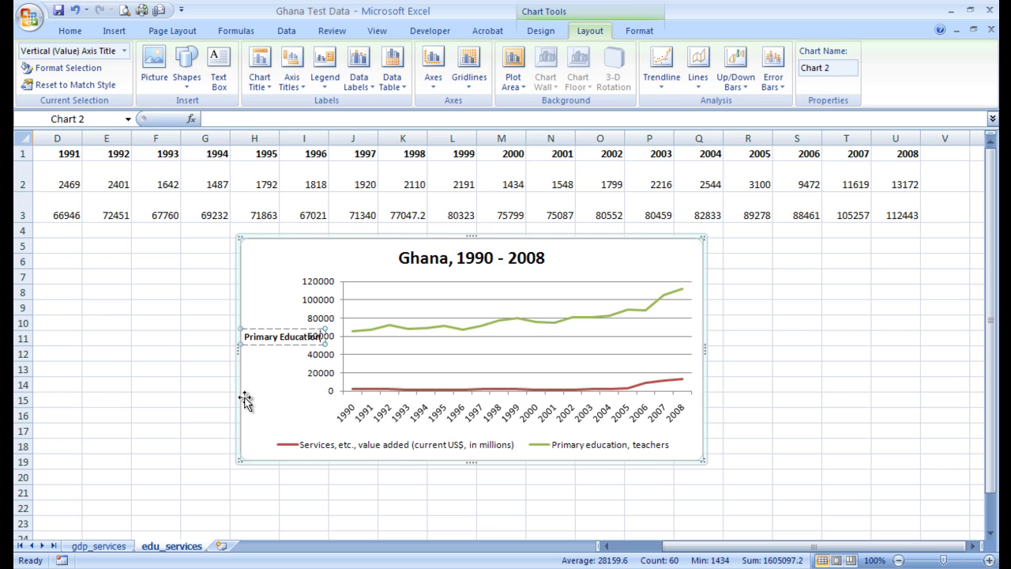
pyautogui.click(220, 400)
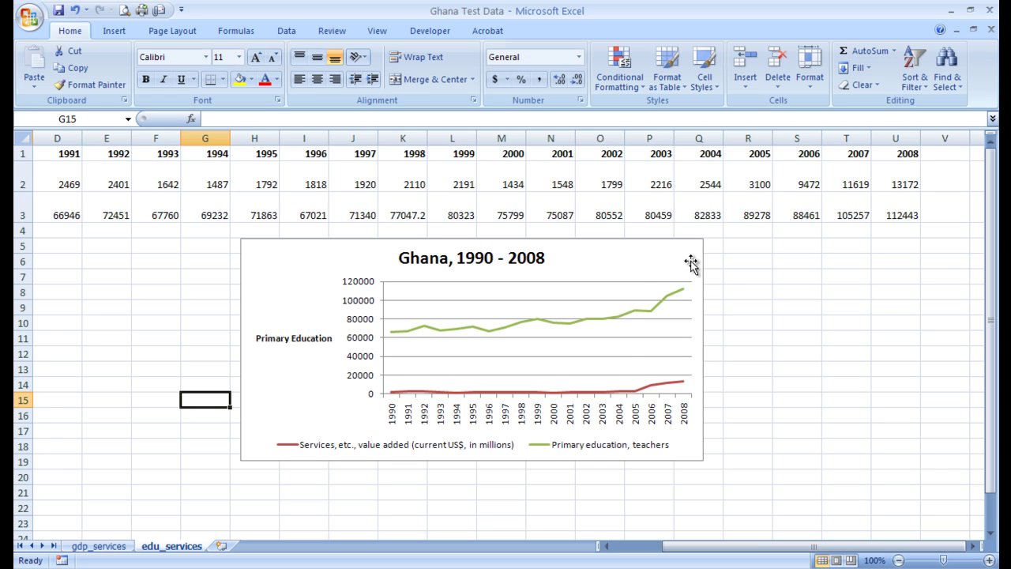
pyautogui.click(549, 392)
# Put the services value added series on a secondary axis via Format Data Series.
pyautogui.rightClick(550, 395)
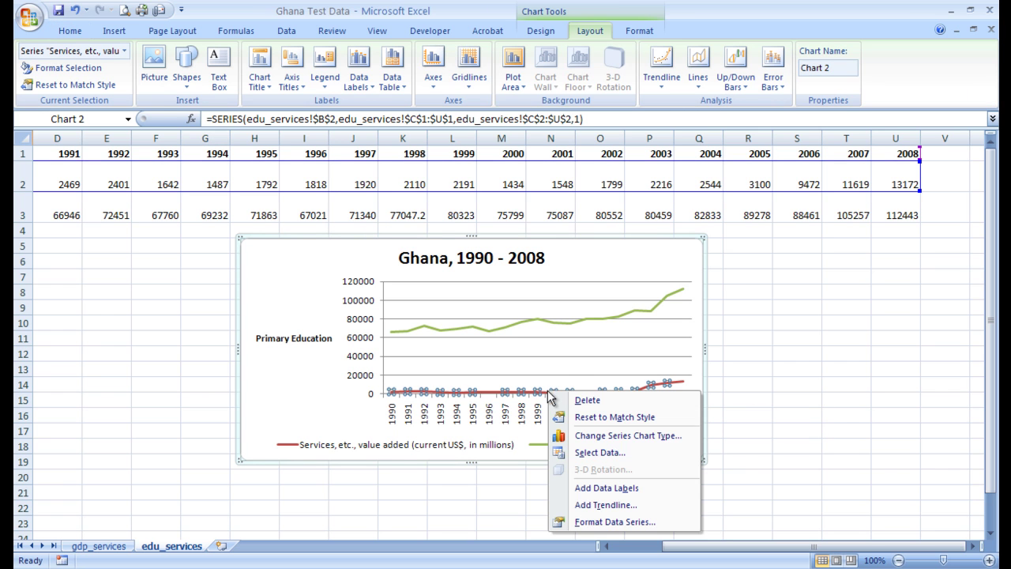
pyautogui.click(573, 522)
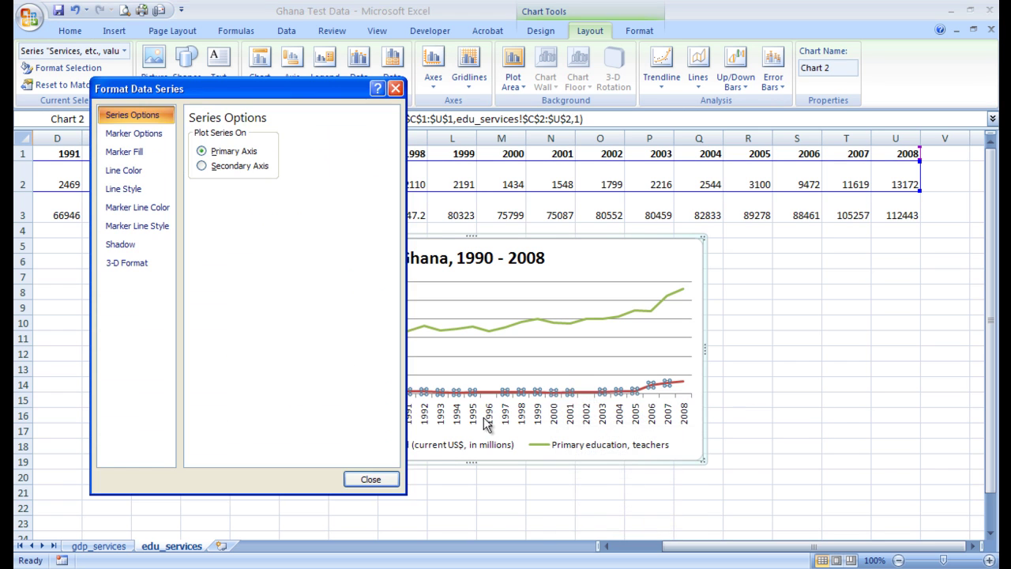
pyautogui.click(232, 168)
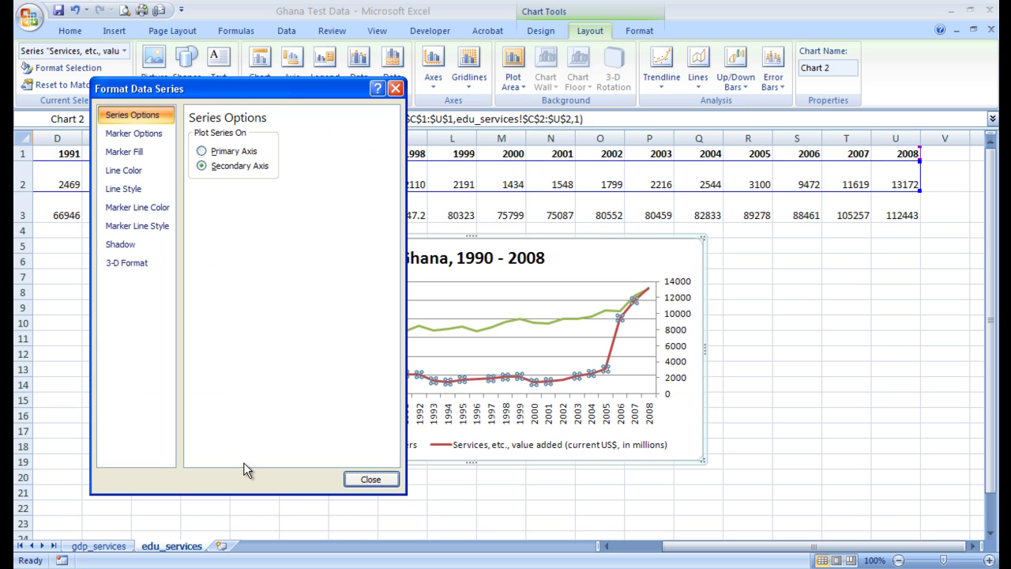
pyautogui.click(363, 479)
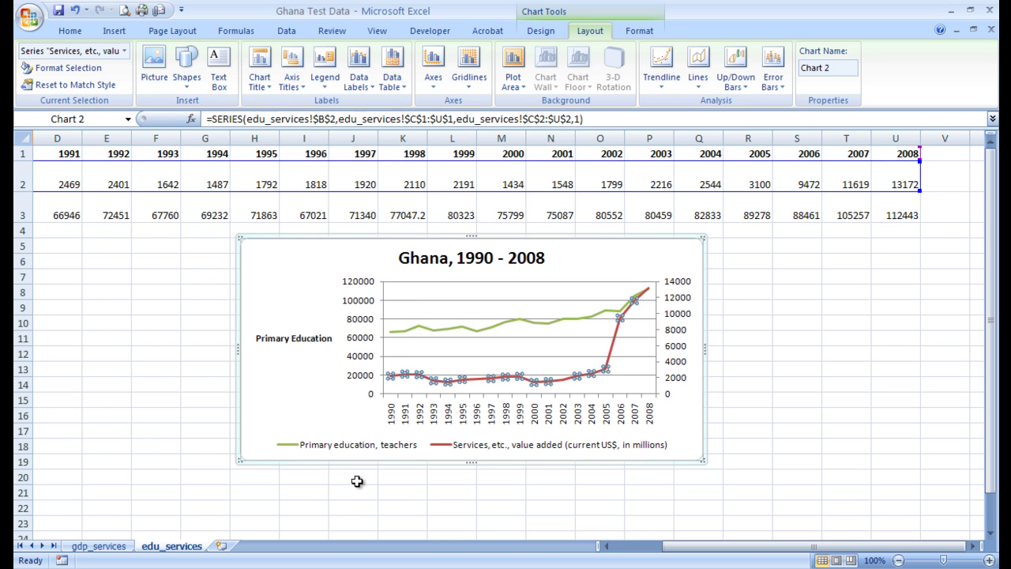
pyautogui.click(684, 418)
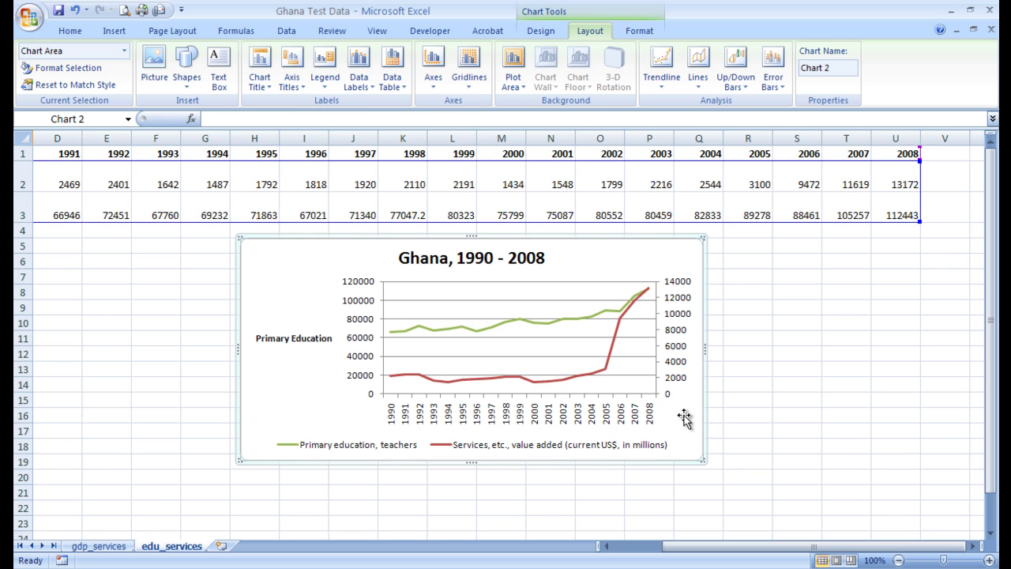
# Add a horizontal secondary vertical axis title reading 'Services' / 'Current $' / 'Millions' on three lines.
pyautogui.click(291, 79)
pyautogui.moveTo(332, 122)
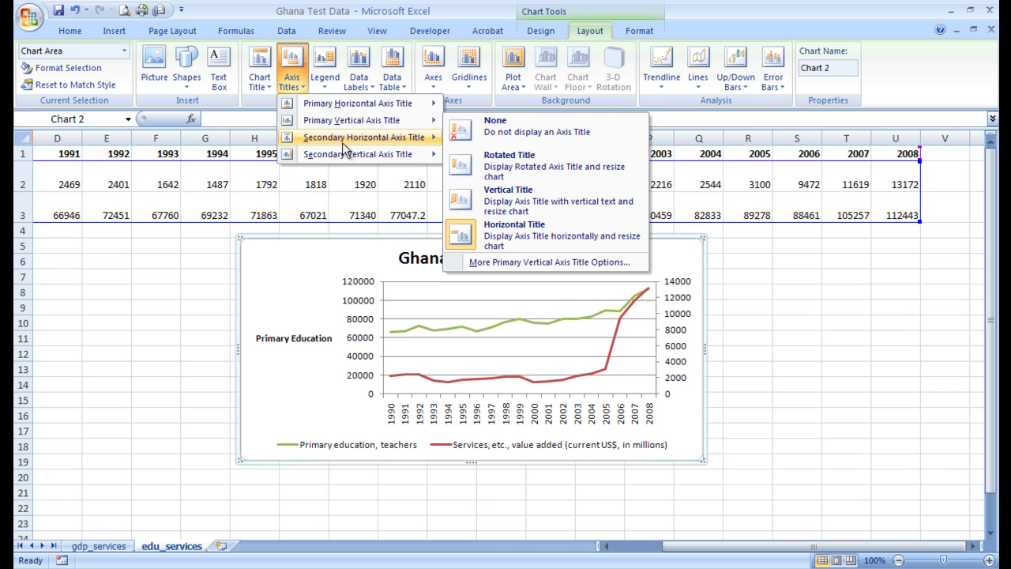
pyautogui.moveTo(354, 156)
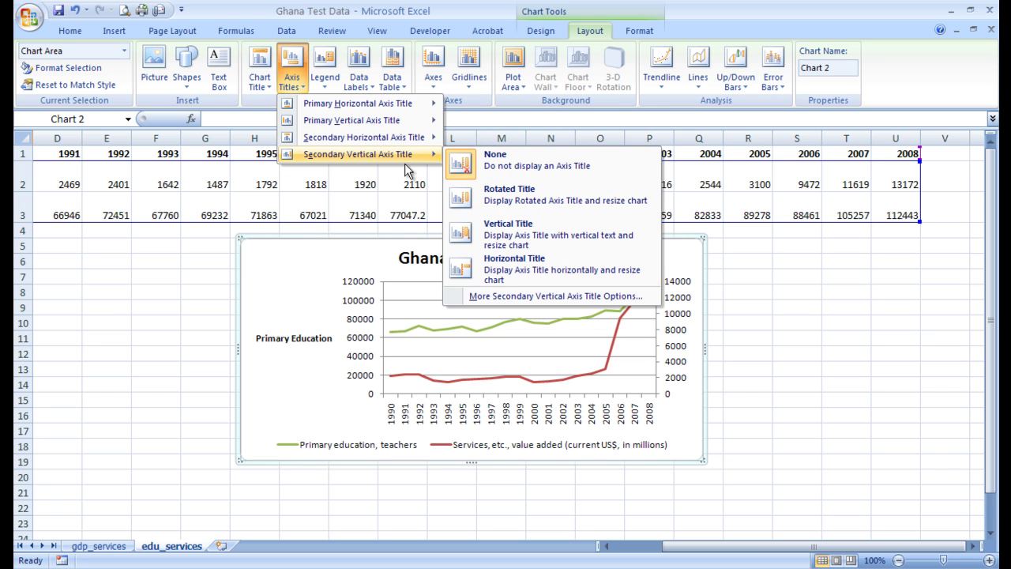
pyautogui.click(482, 268)
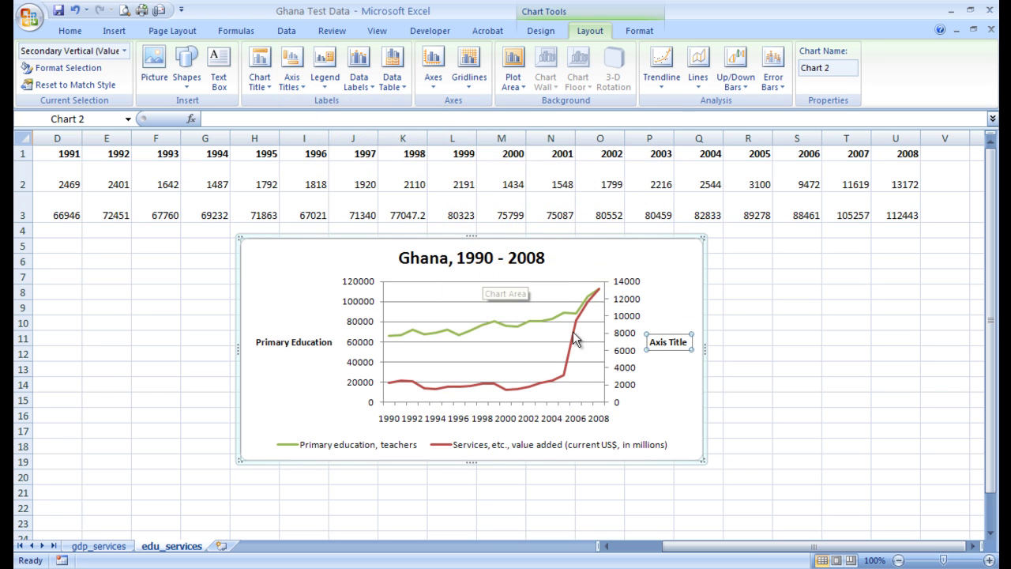
pyautogui.click(667, 342)
pyautogui.press('Delete')
pyautogui.press('Delete')
pyautogui.press('Delete')
pyautogui.press('Delete')
pyautogui.press('Delete')
pyautogui.press('Delete')
pyautogui.press('Delete')
pyautogui.press('Delete')
pyautogui.press('Delete')
pyautogui.press('Delete')
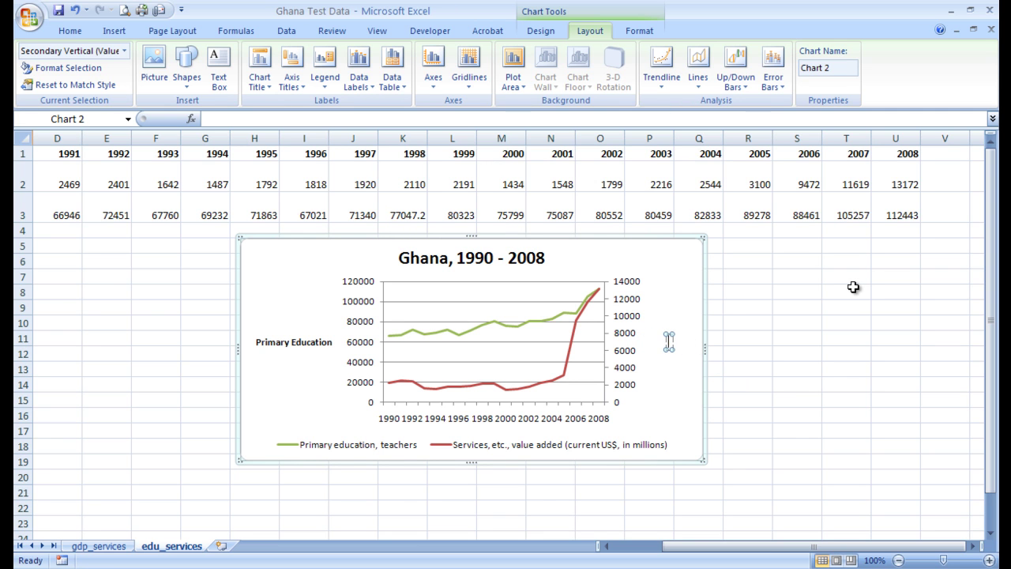
pyautogui.write('Services')
pyautogui.press('Return')
pyautogui.write('Current $')
pyautogui.press('Return')
pyautogui.write('Millions')
pyautogui.click(668, 410)
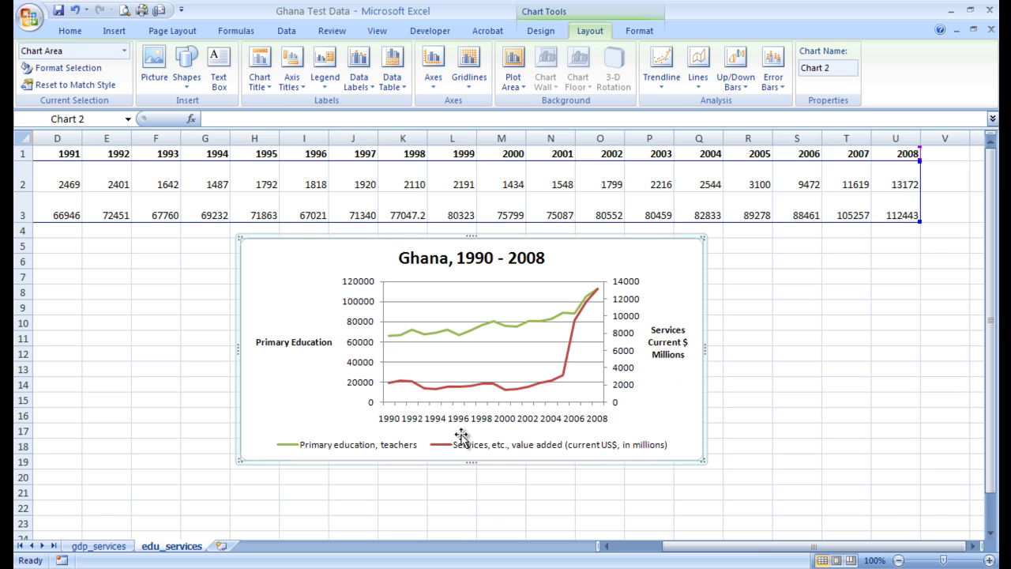
# Extend the left axis title to 'Primary Education,' with 'teachers' on a second line.
pyautogui.click(316, 342)
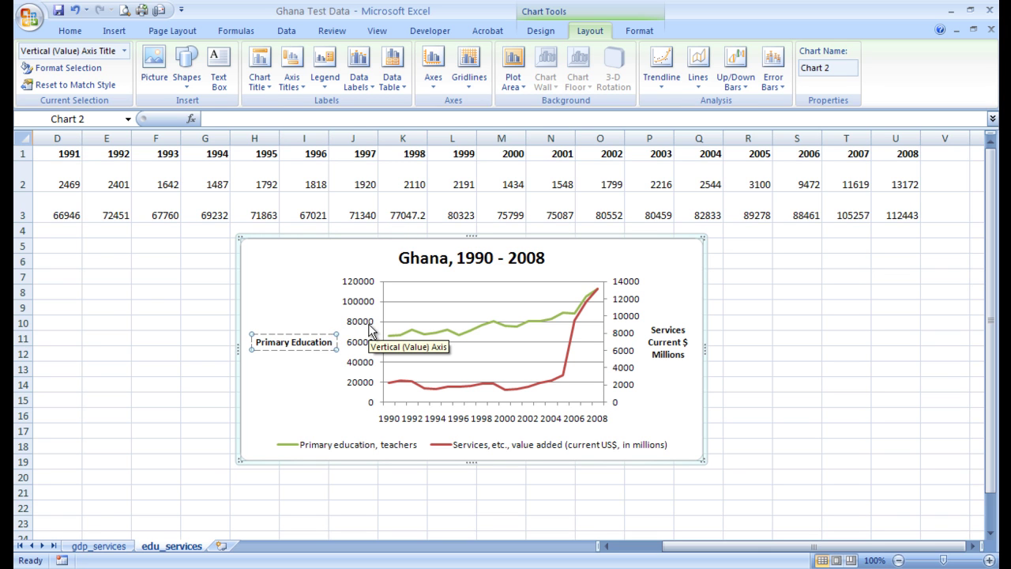
pyautogui.write(',')
pyautogui.press('Return')
pyautogui.write('teachers')
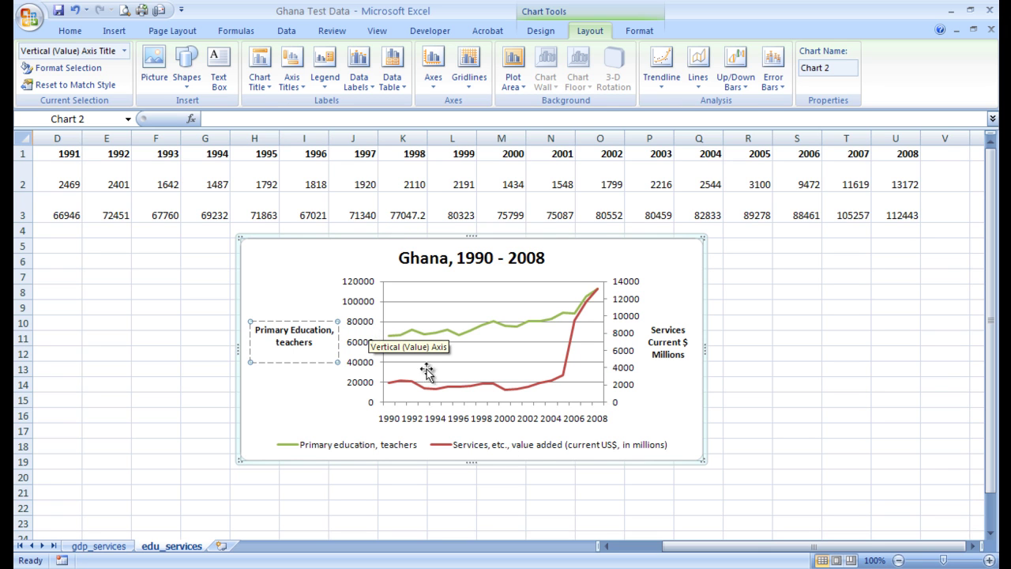
pyautogui.click(533, 444)
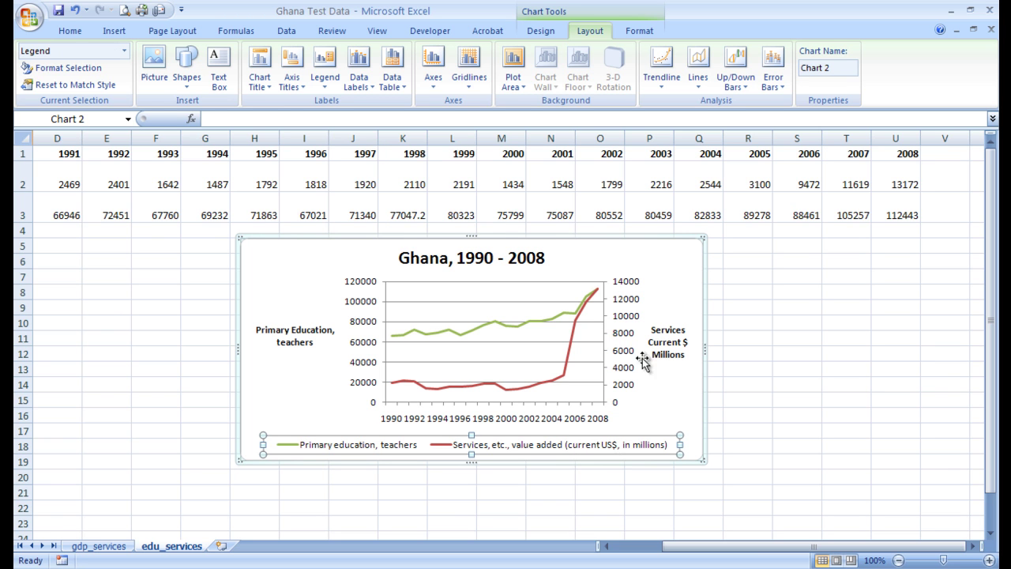
# Start trimming the ending words of the services series name in cell B2.
pyautogui.hscroll(-2, 631, 521)
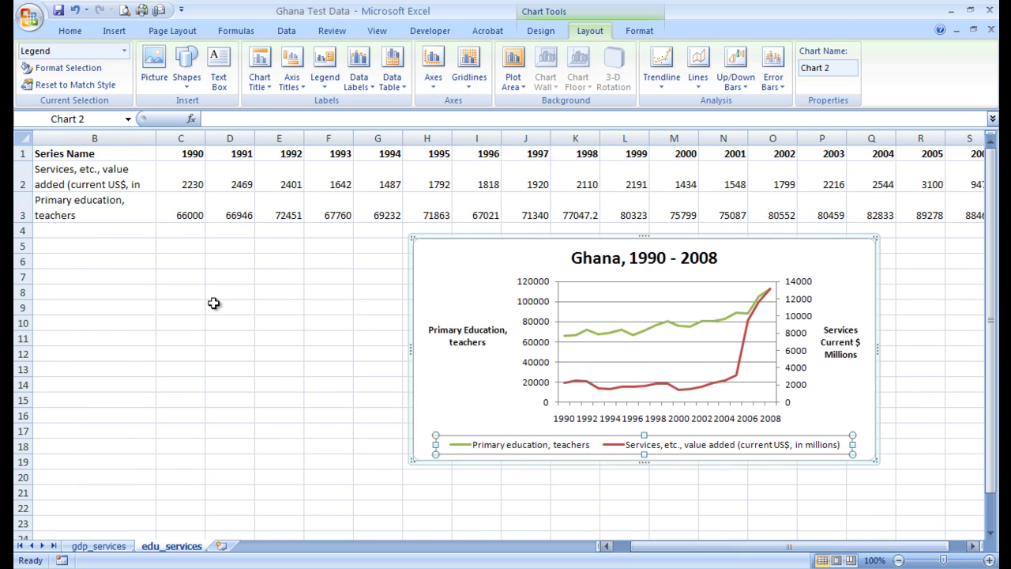
pyautogui.click(131, 183)
pyautogui.doubleClick(131, 183)
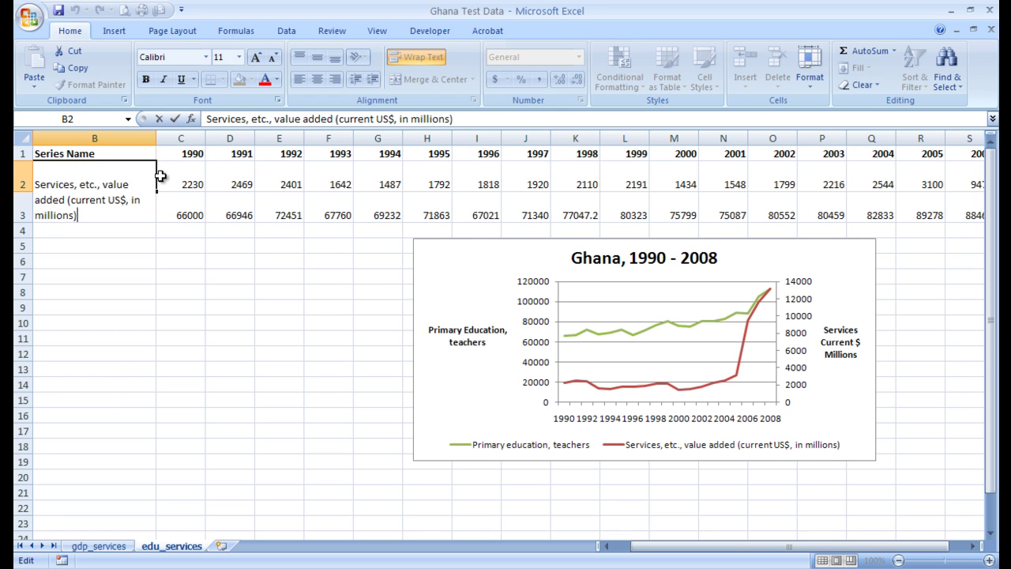
pyautogui.press('BackSpace')
pyautogui.press('BackSpace')
pyautogui.press('BackSpace')
pyautogui.press('BackSpace')
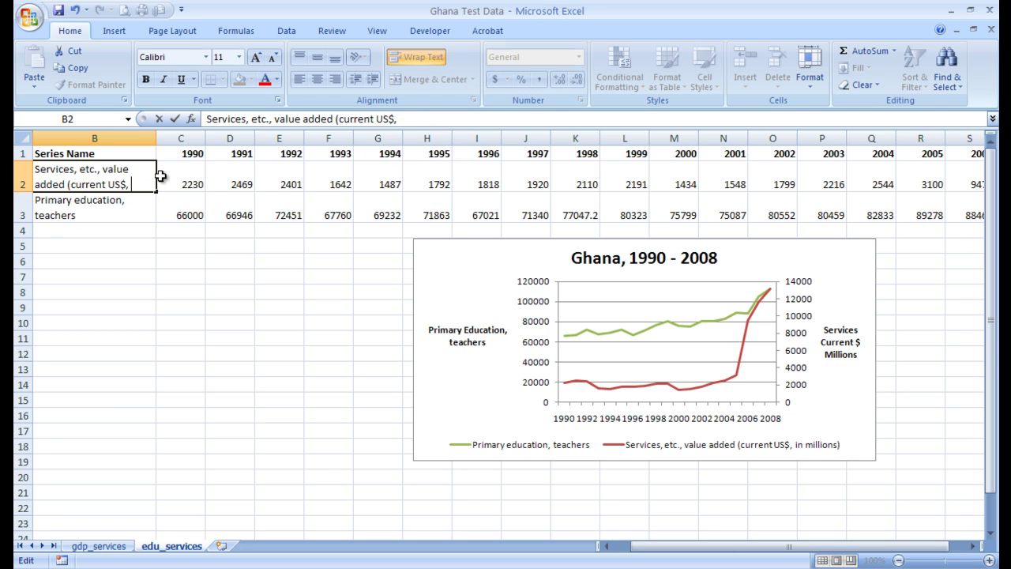